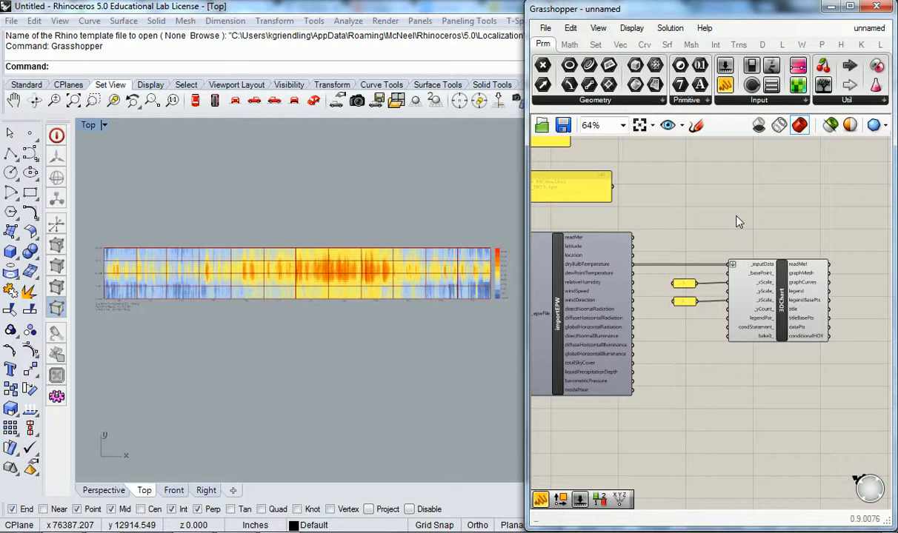
# - Try adding windSpeed to the 3D chart's _inputData alongside dryBulbTemperature, and undo that connection
pyautogui.moveTo(782, 310)
pyautogui.scroll(4, 733, 223)
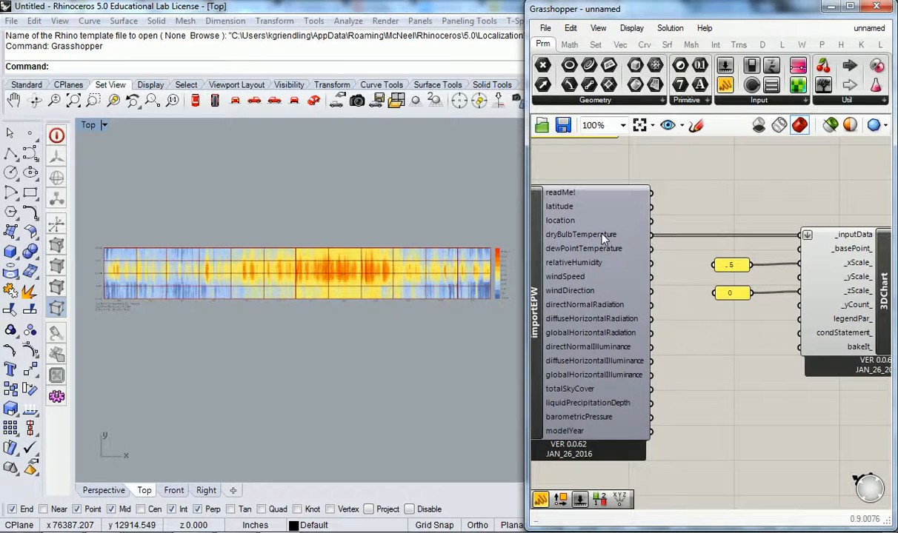
pyautogui.keyDown('shift'); pyautogui.moveTo(665, 280); pyautogui.dragTo(806, 236); pyautogui.keyUp('shift')
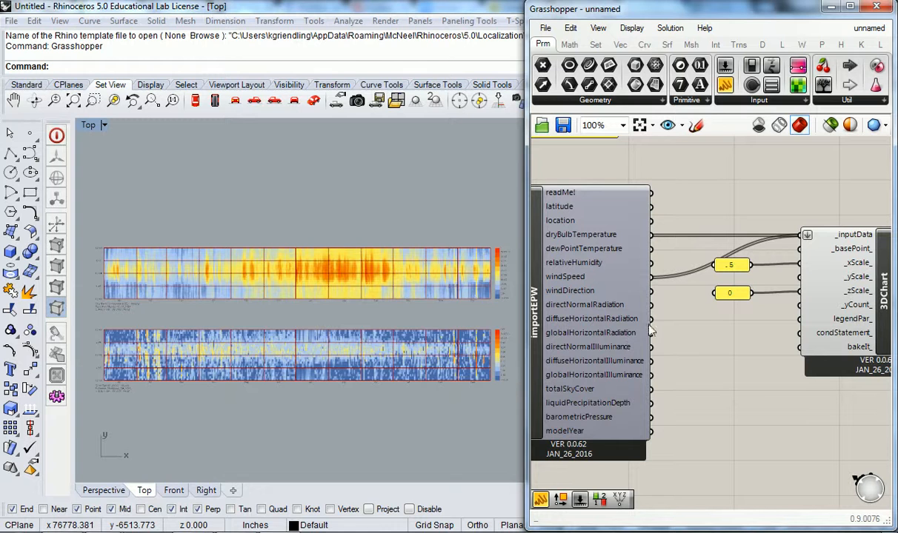
pyautogui.moveTo(588, 294)
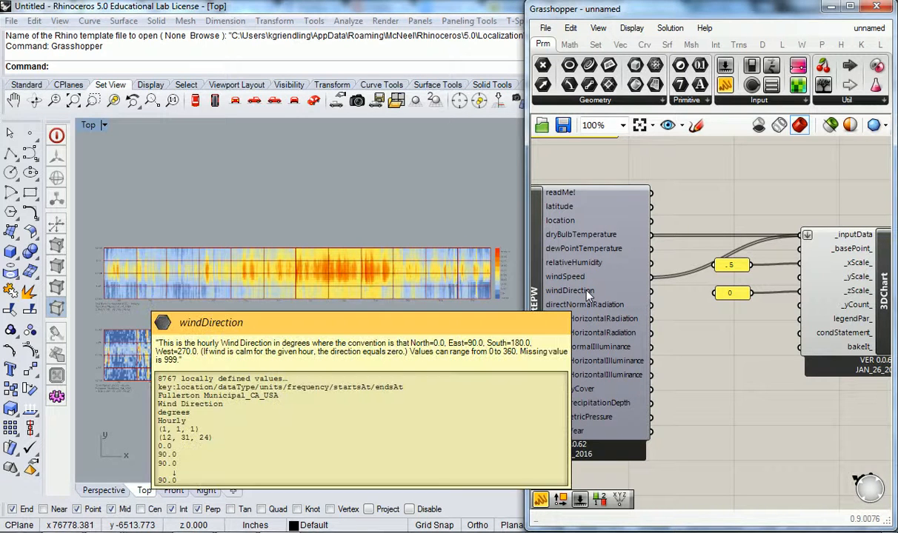
pyautogui.moveTo(668, 328); pyautogui.dragTo(667, 302, button='right')
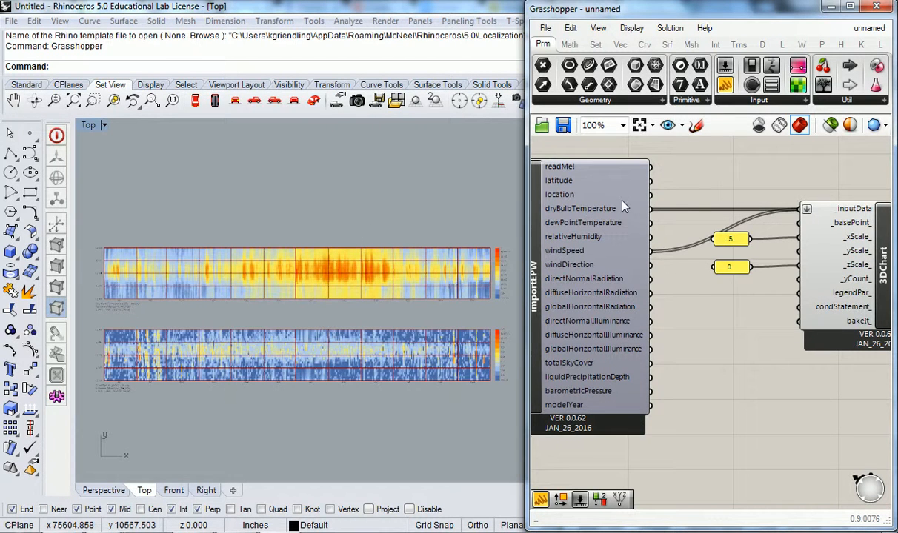
pyautogui.moveTo(789, 229); pyautogui.dragTo(753, 244, button='right')
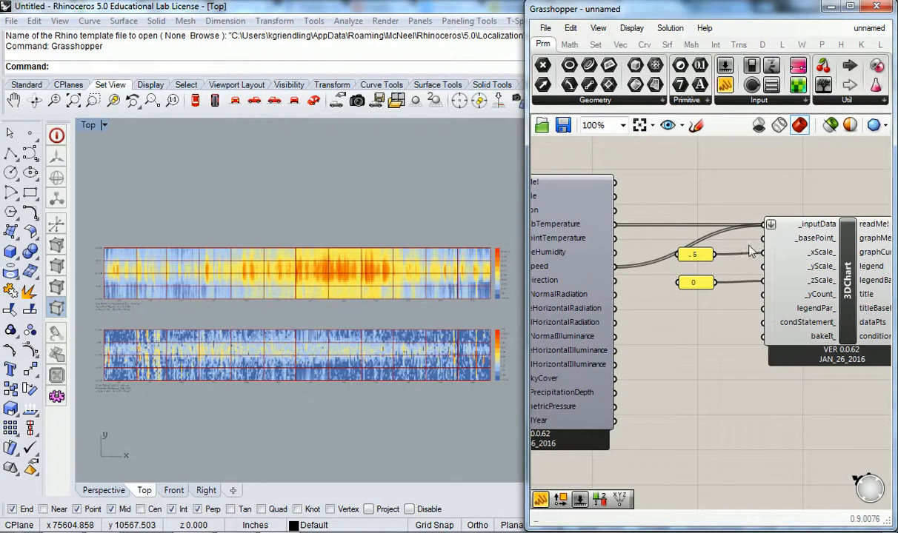
pyautogui.hotkey('ctrl', 'z')
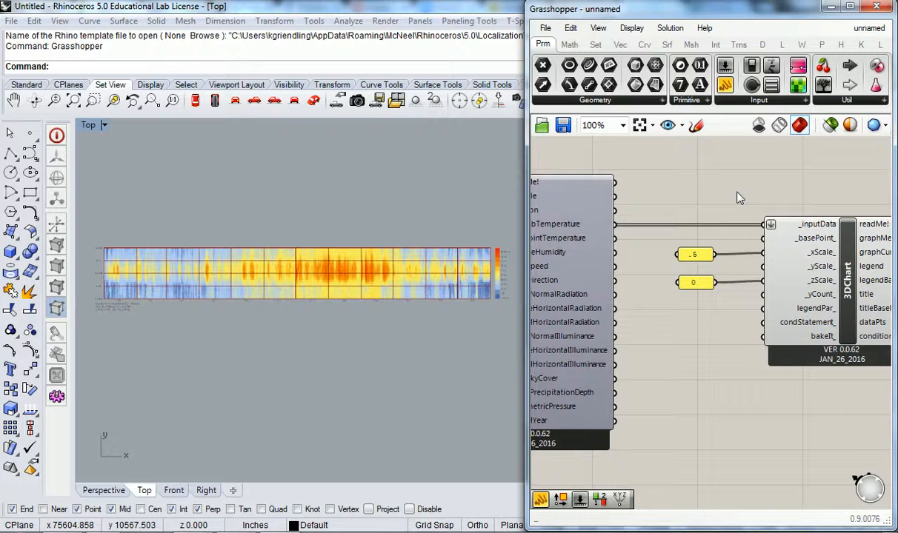
# - Connect the windSpeed and totalSkyCover outputs to the 3D chart's _inputData alongside dryBulbTemperature and inspect the resulting charts
pyautogui.scroll(-1, 738, 198)
pyautogui.scroll(1, 696, 235)
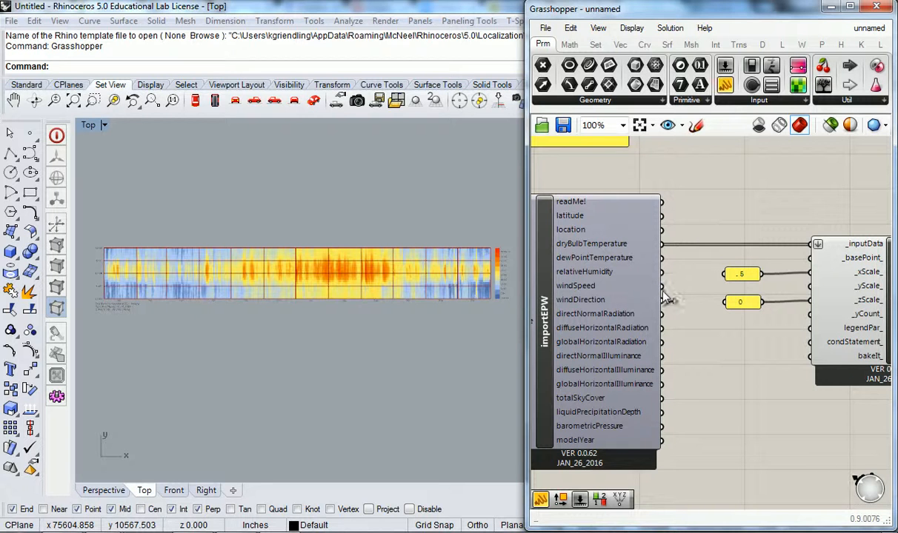
pyautogui.moveTo(662, 286); pyautogui.dragTo(770, 238)
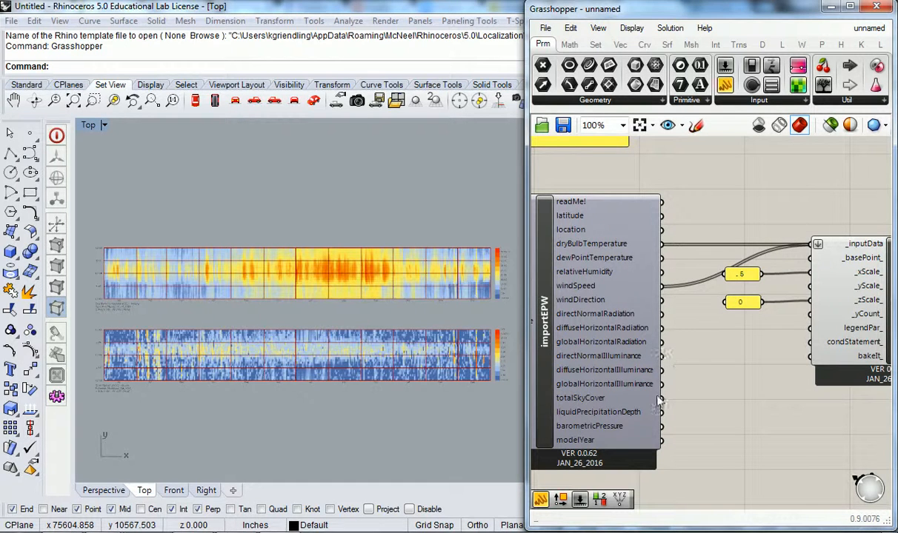
pyautogui.moveTo(662, 397); pyautogui.dragTo(815, 244)
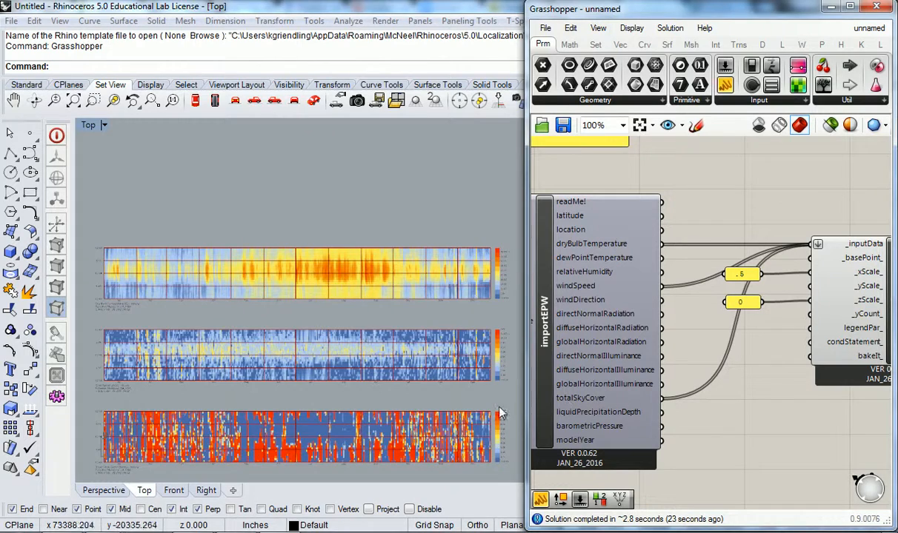
pyautogui.scroll(3, 247, 443)
pyautogui.scroll(-5, 224, 391)
pyautogui.scroll(3, 223, 390)
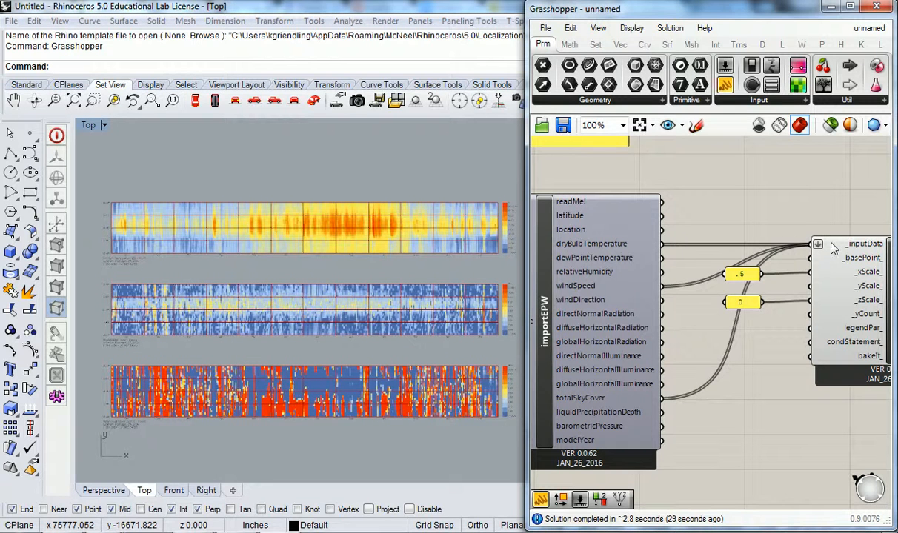
# - Disconnect totalSkyCover and windSpeed from the 3D chart's _inputData, keeping only dryBulbTemperature connected
pyautogui.moveTo(833, 250)
pyautogui.rightClick(833, 250)
pyautogui.moveTo(776, 216)
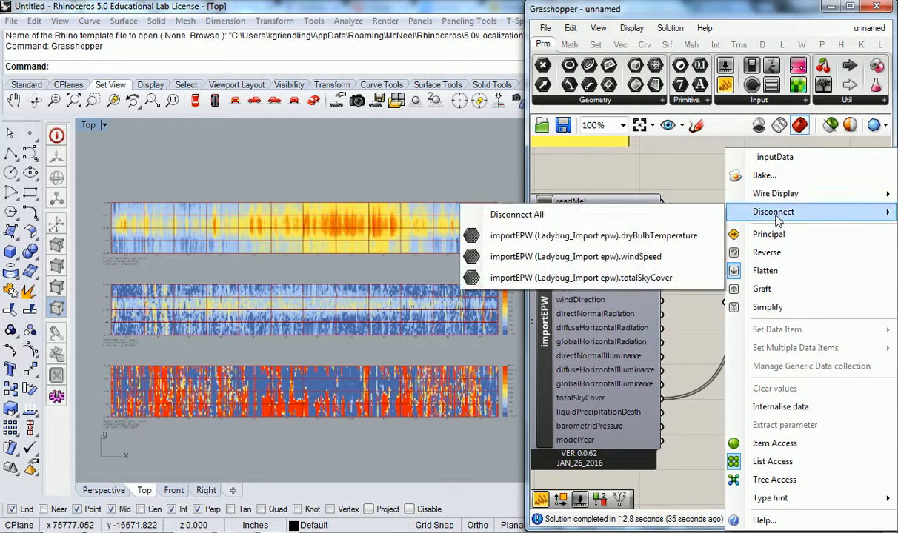
pyautogui.click(582, 256)
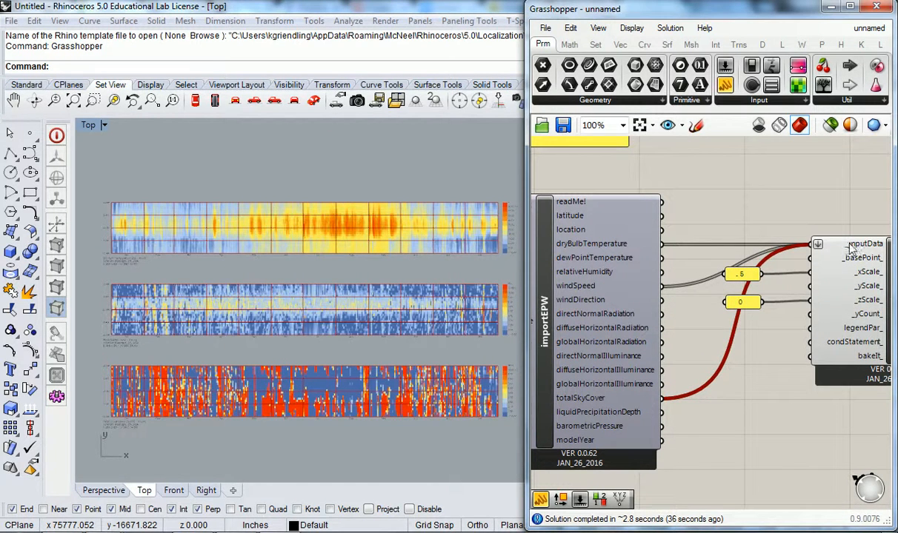
pyautogui.rightClick(824, 245)
pyautogui.moveTo(784, 221)
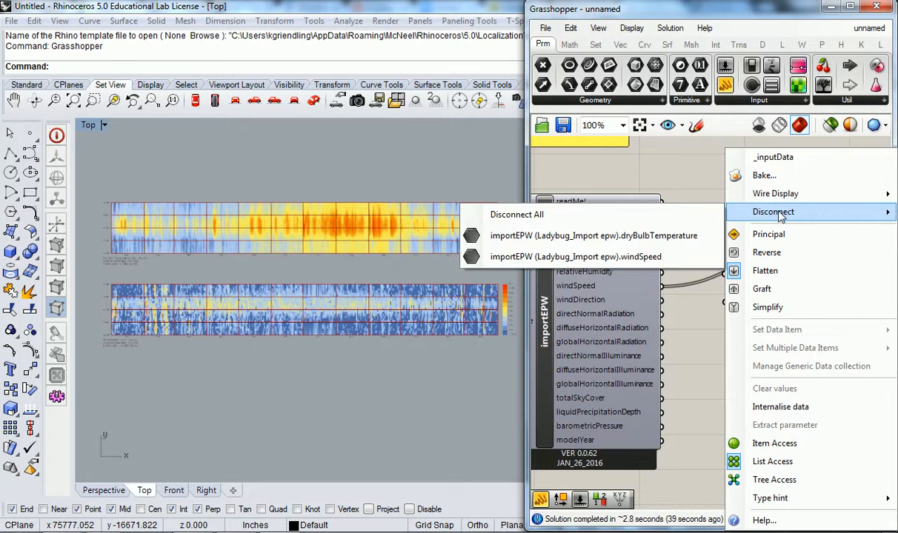
pyautogui.click(608, 255)
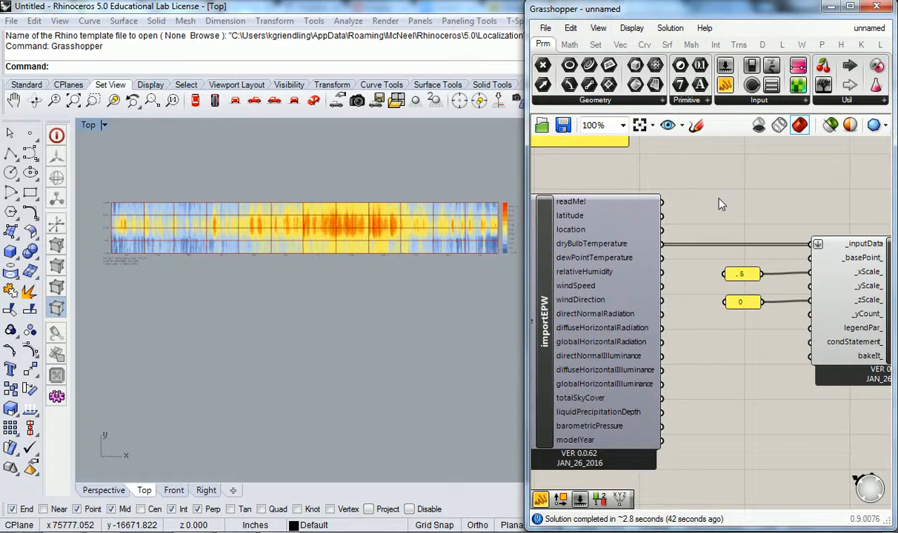
# - Examine the weather file import and the inputs and outputs of the 3D chart component
pyautogui.scroll(-3, 686, 208)
pyautogui.moveTo(607, 287); pyautogui.dragTo(687, 285, button='right')
pyautogui.scroll(2, 664, 267)
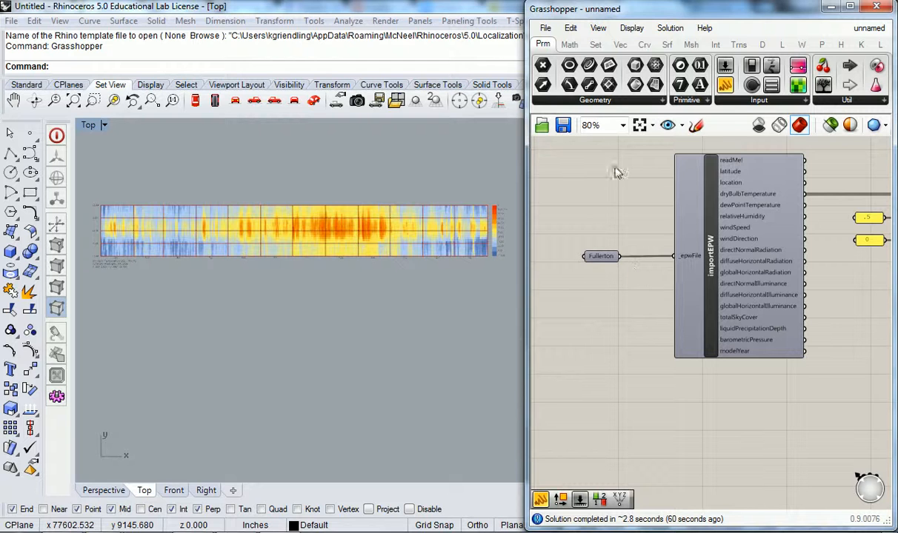
pyautogui.moveTo(792, 258); pyautogui.dragTo(679, 258, button='right')
pyautogui.moveTo(722, 280); pyautogui.dragTo(697, 264, button='right')
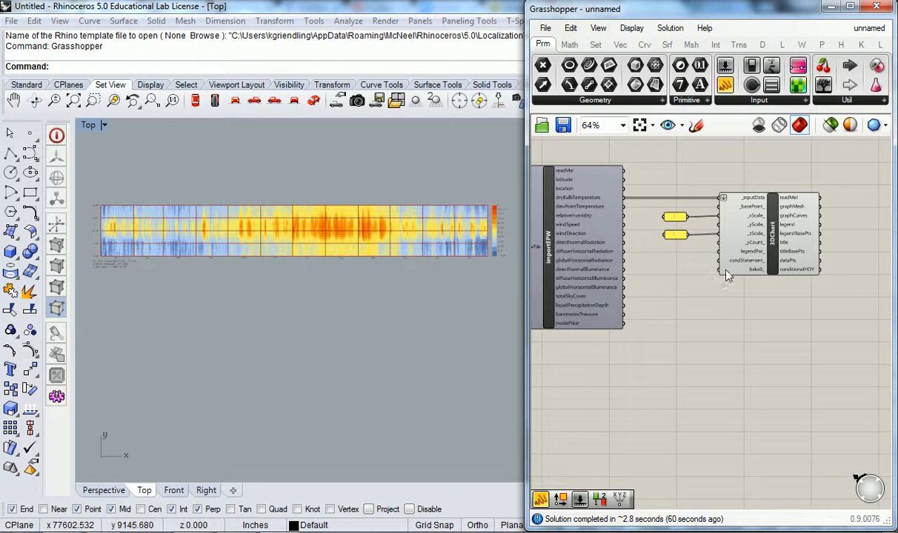
pyautogui.scroll(1, 704, 256)
pyautogui.moveTo(761, 254)
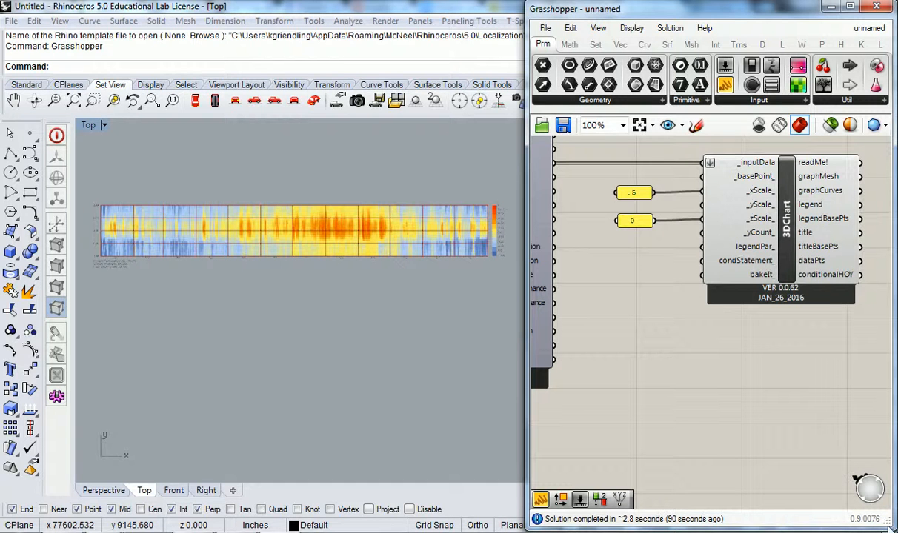
pyautogui.scroll(-3, 622, 260)
pyautogui.scroll(3, 710, 253)
pyautogui.moveTo(716, 282); pyautogui.dragTo(707, 284, button='right')
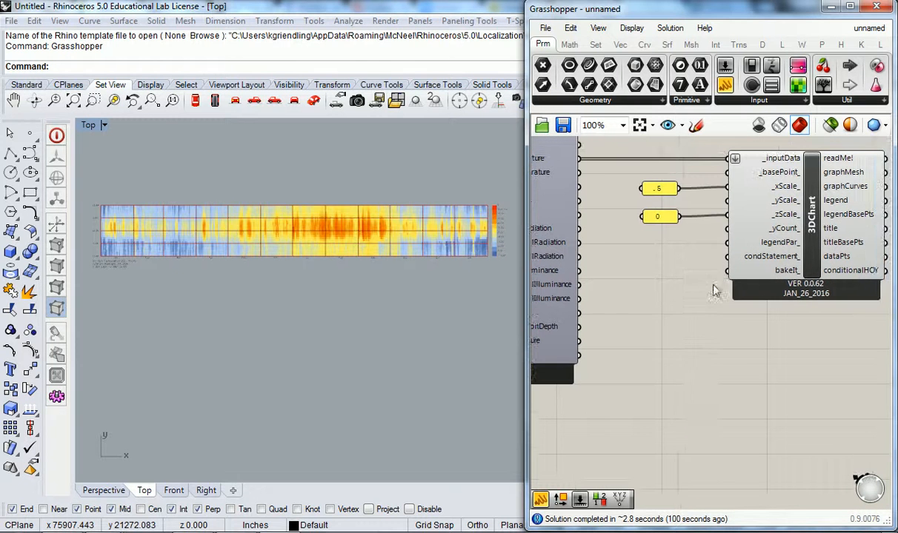
# - Widen the Grasshopper window and place a Ladybug Legend Parameters component below the 3D chart component
pyautogui.moveTo(529, 120); pyautogui.dragTo(342, 120)
pyautogui.moveTo(295, 175); pyautogui.dragTo(231, 178, button='right')
pyautogui.click(641, 46)
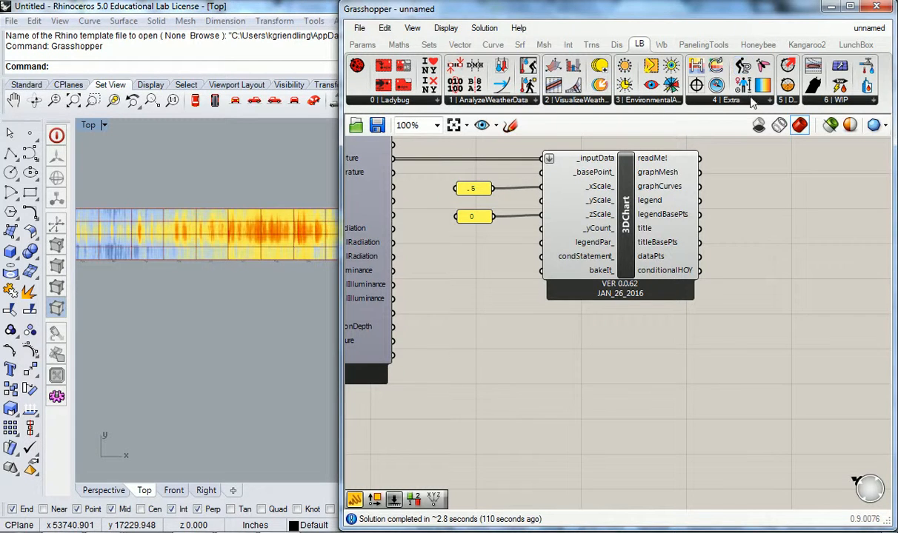
pyautogui.click(750, 100)
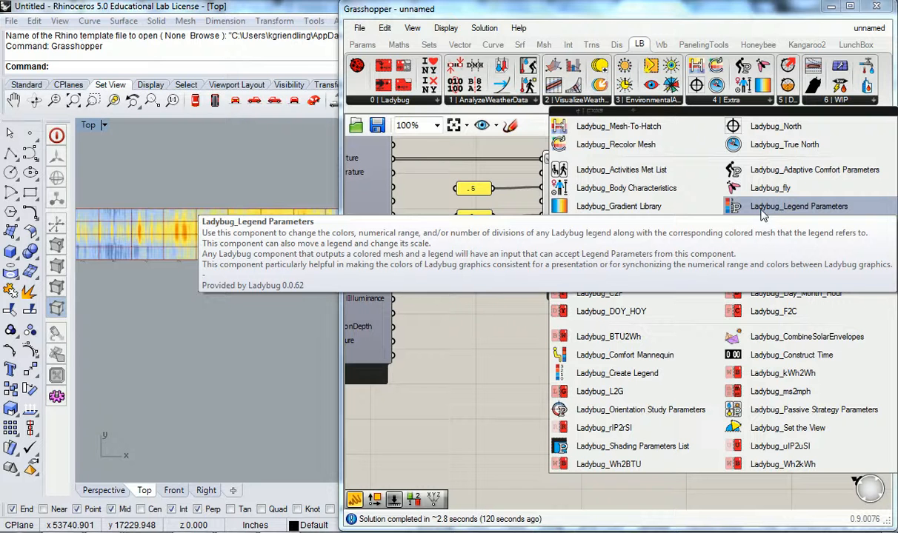
pyautogui.click(764, 213)
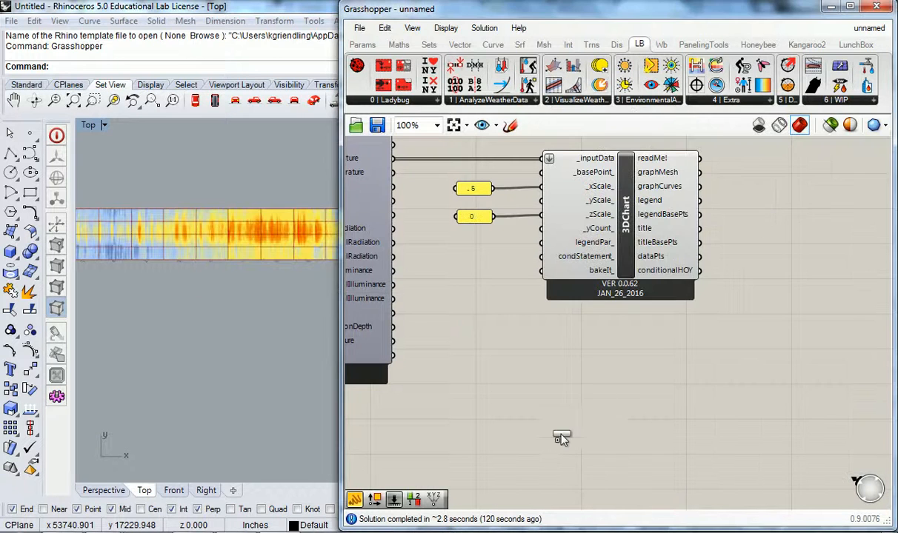
pyautogui.click(565, 450)
pyautogui.moveTo(702, 413); pyautogui.dragTo(722, 318, button='right')
# - Group the Legend Parameters component and label the group "LB > 4 Ext"
pyautogui.click(585, 341)
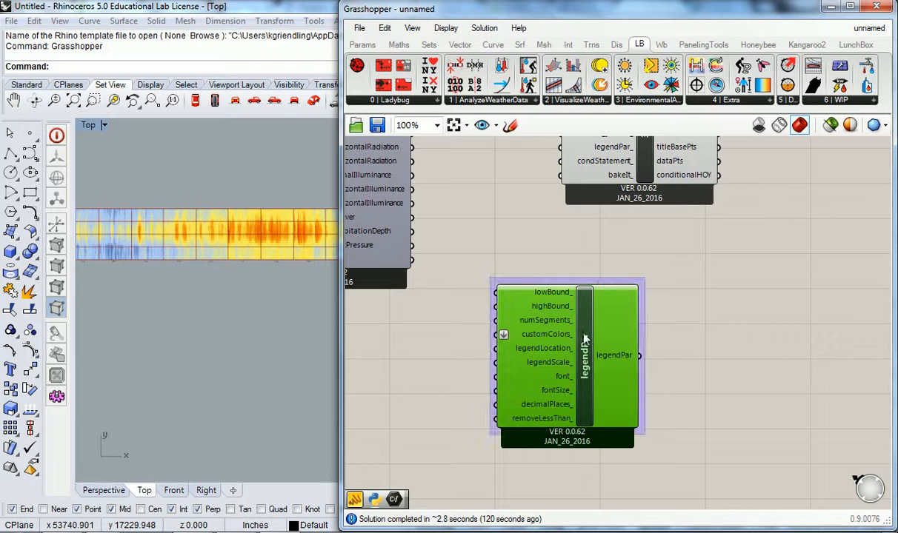
pyautogui.click(596, 272)
pyautogui.rightClick(590, 286)
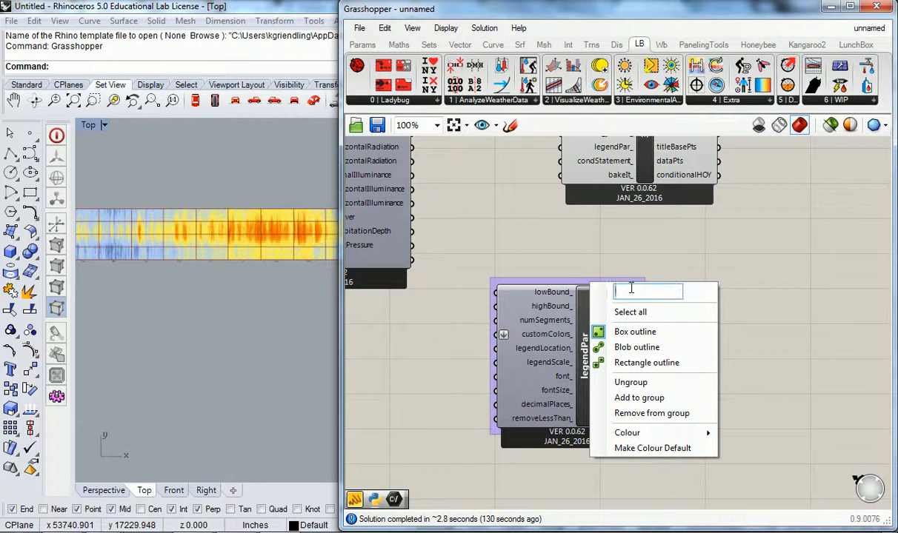
pyautogui.write('LB >')
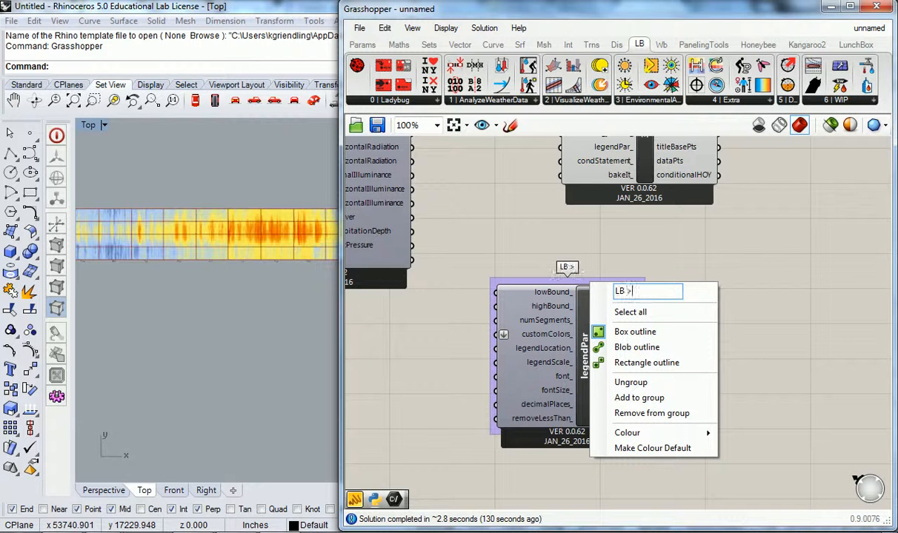
pyautogui.write(' 4 Ext')
pyautogui.press('Return')
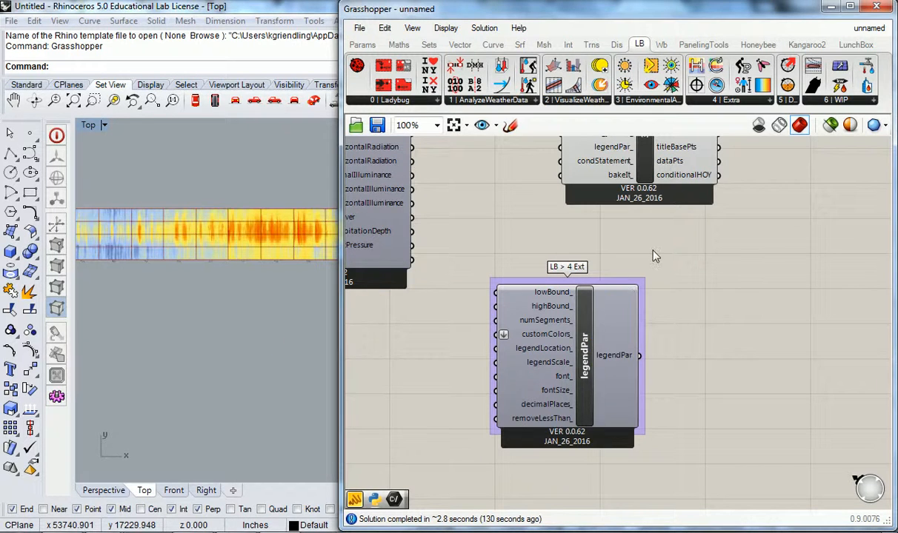
# - Group the 3D chart component and label the group "LB > 2 VW"
pyautogui.moveTo(654, 255); pyautogui.dragTo(660, 346, button='right')
pyautogui.click(657, 215)
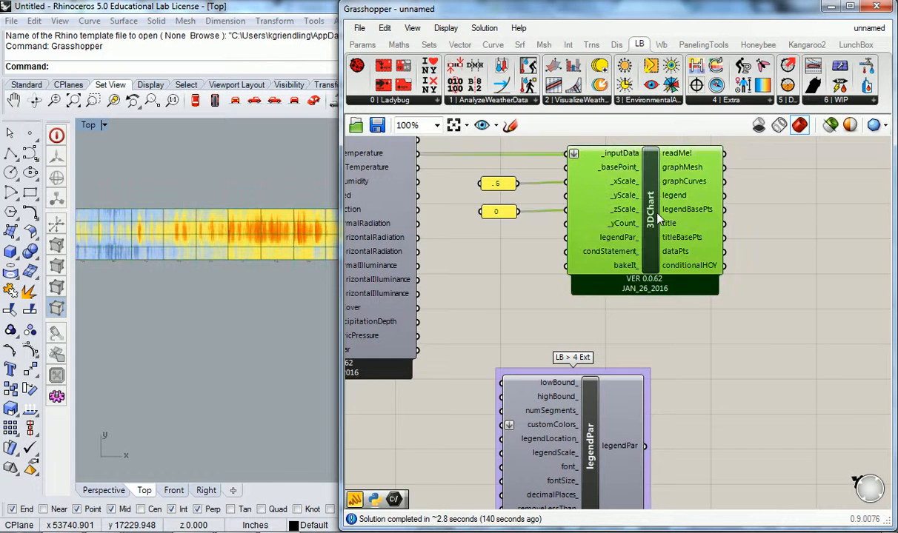
pyautogui.hotkey('ctrl', 'g')
pyautogui.moveTo(681, 145); pyautogui.dragTo(677, 206, button='right')
pyautogui.rightClick(677, 206)
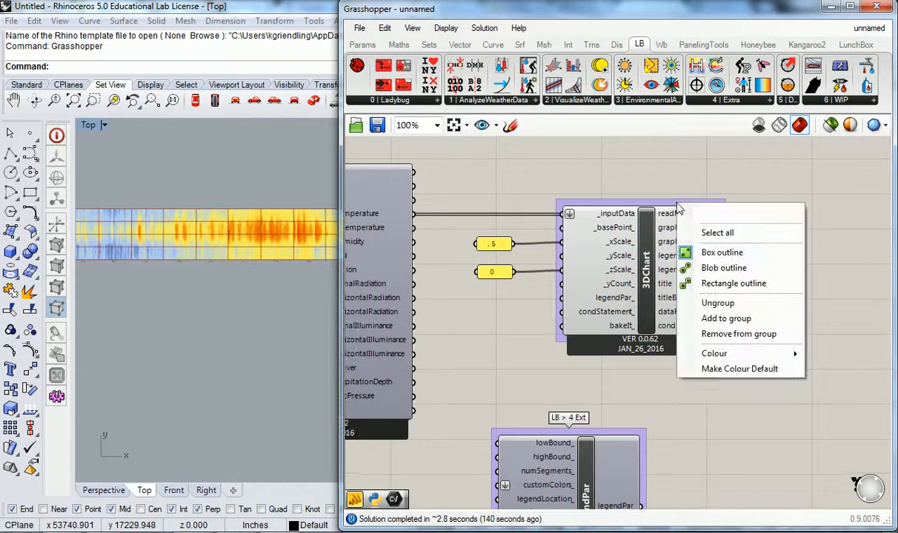
pyautogui.write('LB > 2 VW')
pyautogui.press('Return')
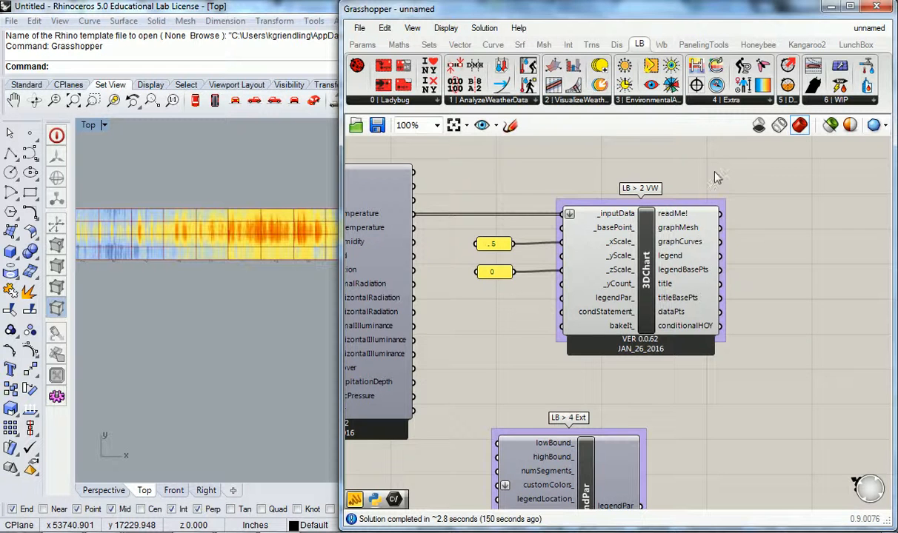
# - Move the Legend Parameters component with its group to beneath the importEPW component
pyautogui.scroll(-1, 709, 180)
pyautogui.moveTo(663, 309); pyautogui.dragTo(687, 267, button='right')
pyautogui.moveTo(566, 219); pyautogui.dragTo(585, 265, button='right')
pyautogui.moveTo(553, 315); pyautogui.dragTo(532, 276, button='right')
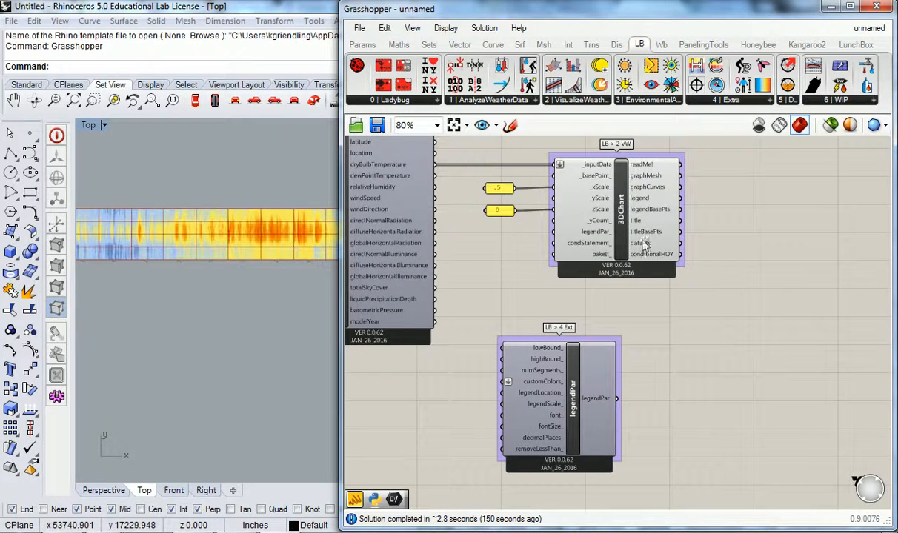
pyautogui.scroll(1, 620, 328)
pyautogui.moveTo(556, 417); pyautogui.dragTo(595, 352, button='right')
pyautogui.moveTo(485, 407); pyautogui.dragTo(615, 370, button='right')
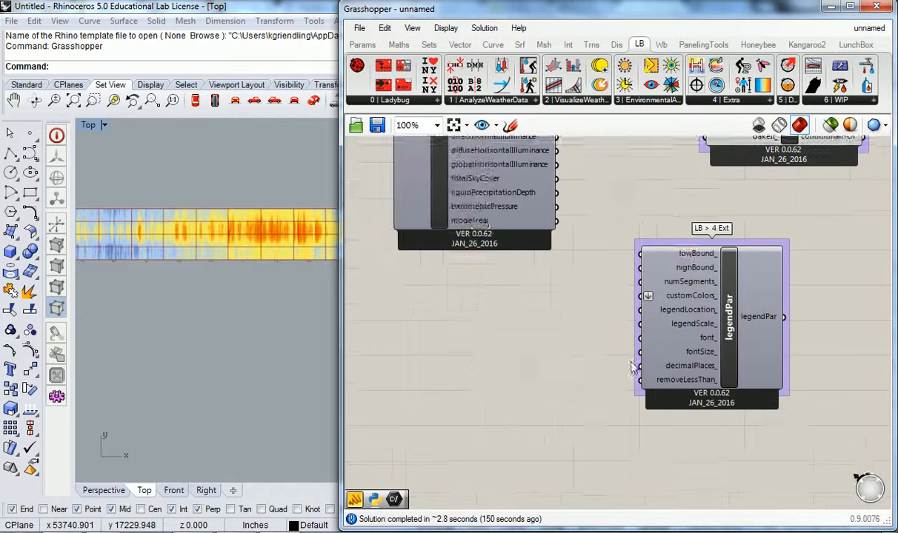
pyautogui.scroll(-1, 663, 340)
pyautogui.moveTo(721, 332); pyautogui.dragTo(541, 376)
pyautogui.click(611, 333)
pyautogui.moveTo(563, 356); pyautogui.dragTo(611, 348, button='right')
# - Read the descriptions of the Legend Parameters component and the 3D chart's condStatement_ input, and examine the available legend inputs
pyautogui.moveTo(579, 354)
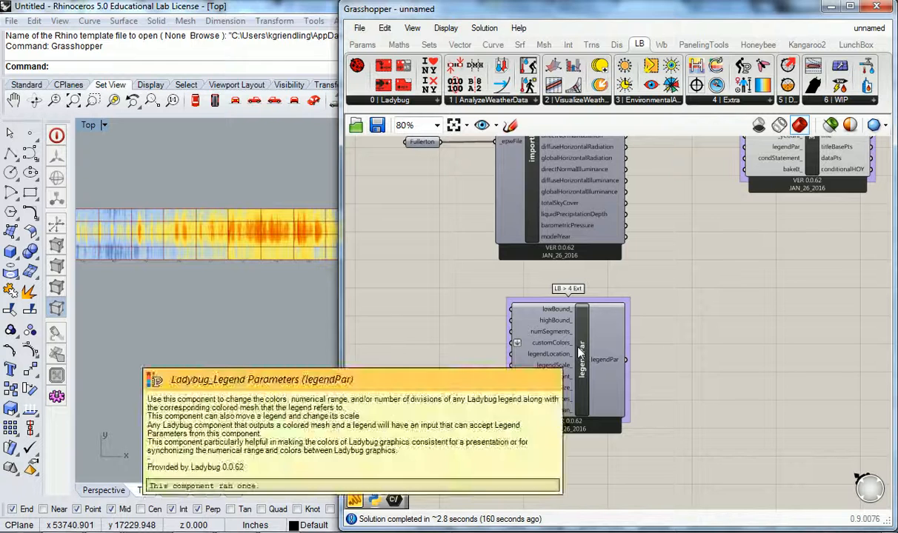
pyautogui.moveTo(711, 196); pyautogui.dragTo(644, 244, button='right')
pyautogui.moveTo(683, 223)
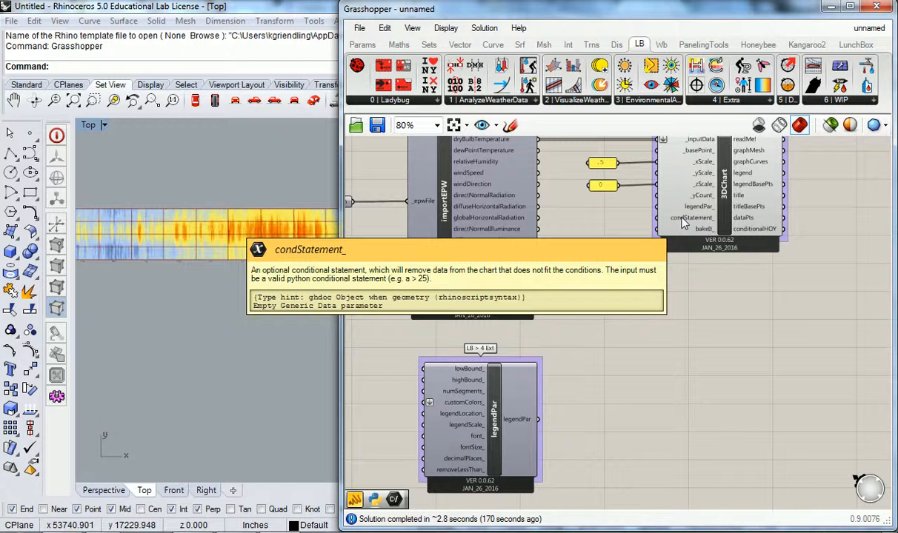
pyautogui.scroll(4, 438, 450)
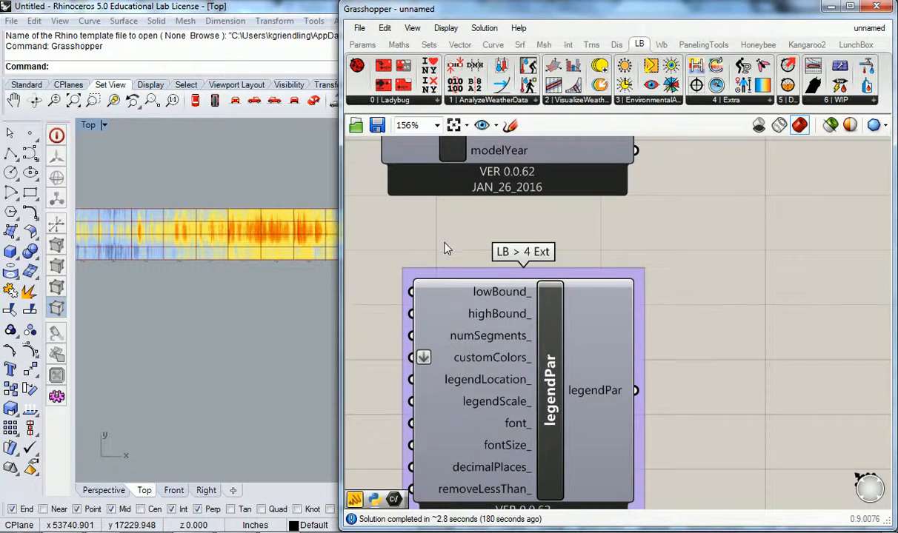
pyautogui.scroll(-1, 447, 247)
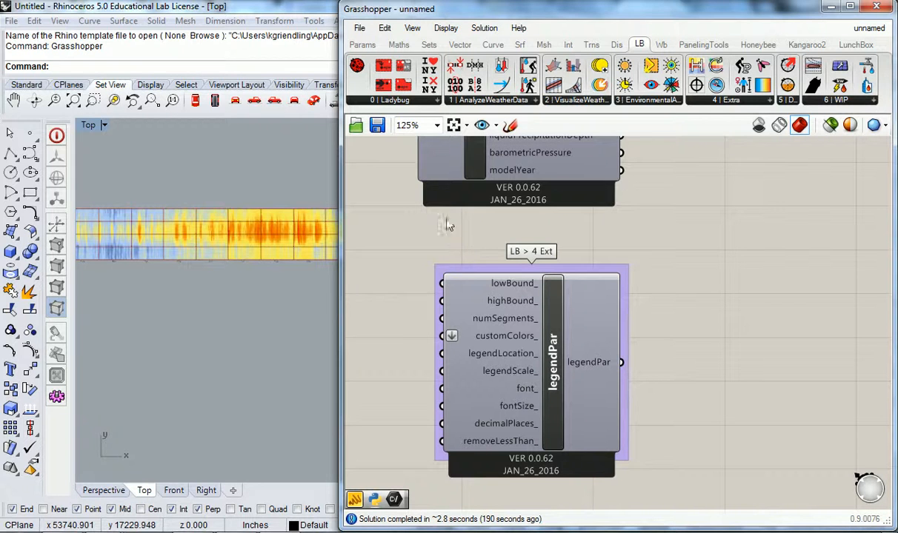
pyautogui.moveTo(430, 250)
pyautogui.mouseDown(button='right')
pyautogui.moveTo(457, 231)
pyautogui.moveTo(509, 244)
pyautogui.mouseUp(button='right')
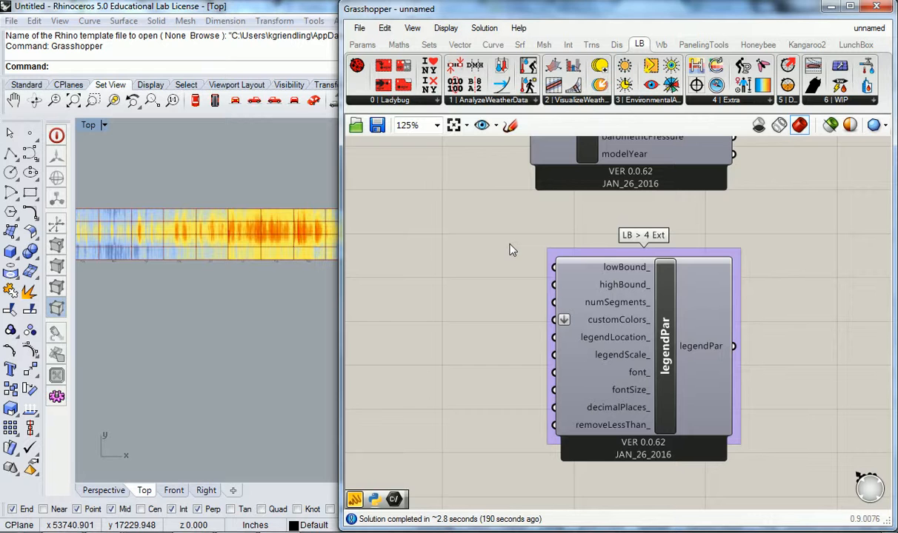
# - Read the description of the Legend Parameters component's customColors_ input and examine the 3D chart component's inputs and outputs
pyautogui.scroll(1, 498, 283)
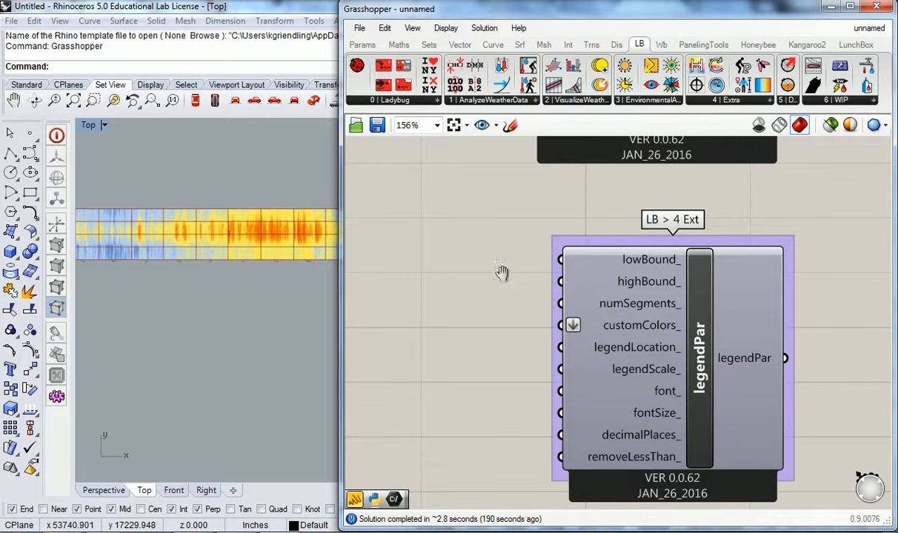
pyautogui.moveTo(502, 281); pyautogui.dragTo(458, 288, button='right')
pyautogui.moveTo(447, 324); pyautogui.dragTo(473, 290, button='right')
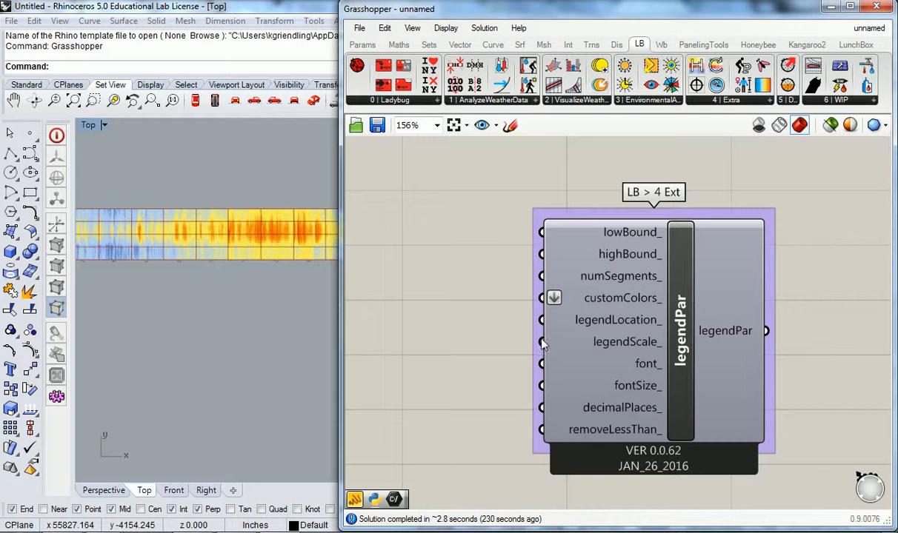
pyautogui.moveTo(603, 302)
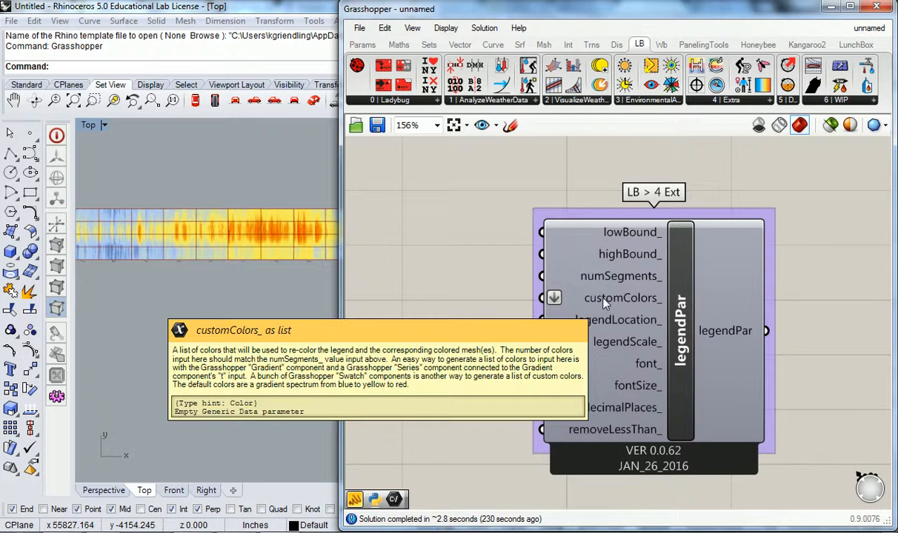
pyautogui.scroll(-3, 603, 303)
pyautogui.moveTo(725, 277); pyautogui.dragTo(574, 374, button='right')
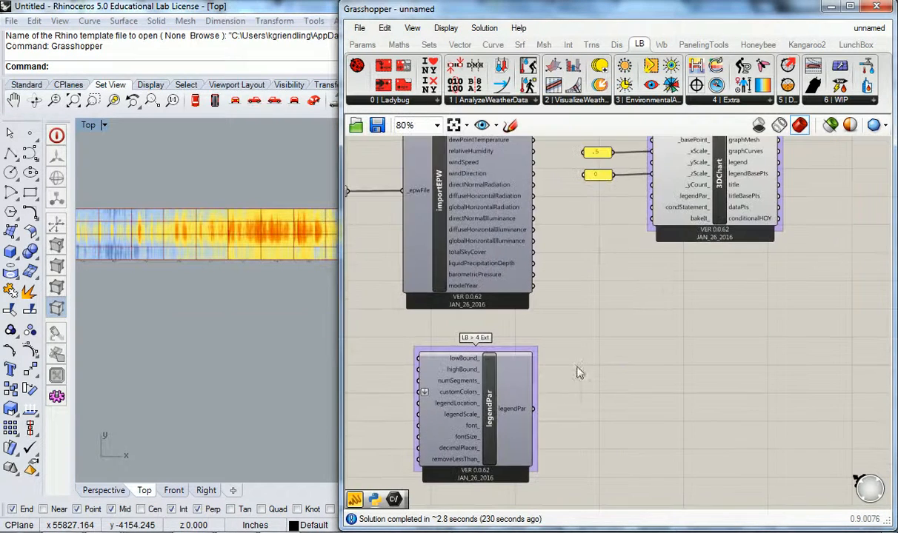
pyautogui.moveTo(672, 208); pyautogui.dragTo(558, 289, button='right')
pyautogui.scroll(3, 558, 287)
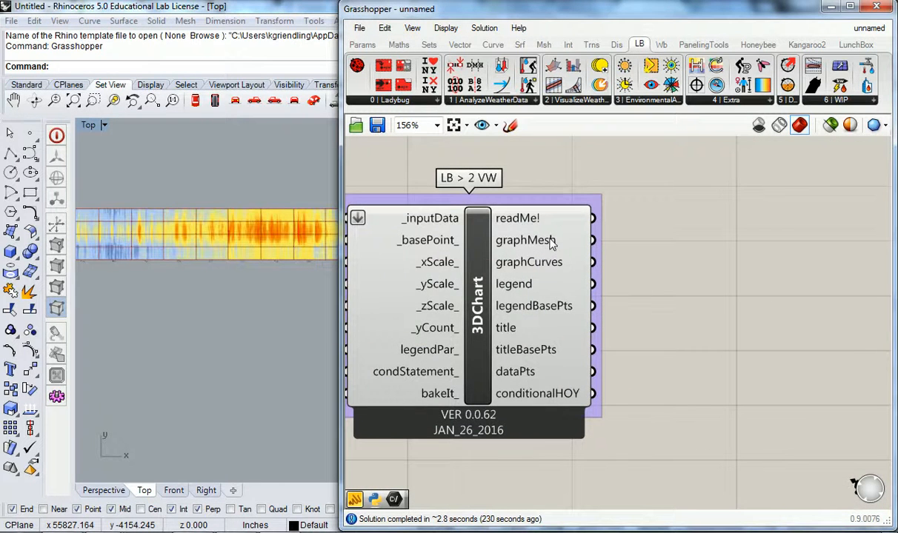
pyautogui.moveTo(551, 243)
pyautogui.scroll(-4, 562, 283)
pyautogui.moveTo(489, 318); pyautogui.dragTo(742, 190, button='right')
pyautogui.scroll(2, 637, 287)
pyautogui.moveTo(511, 311); pyautogui.dragTo(533, 271, button='right')
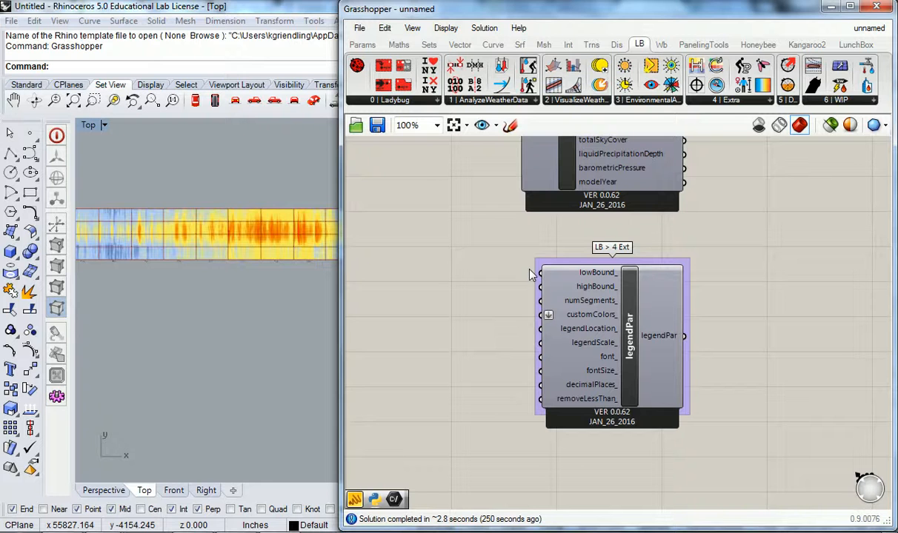
# - Add a Gradient component beside the Legend Parameters component, on its input side
pyautogui.moveTo(487, 260); pyautogui.dragTo(567, 300, button='right')
pyautogui.moveTo(501, 315); pyautogui.dragTo(598, 300, button='right')
pyautogui.moveTo(649, 280); pyautogui.dragTo(424, 334, button='right')
pyautogui.moveTo(384, 290); pyautogui.dragTo(655, 257, button='right')
pyautogui.scroll(1, 590, 328)
pyautogui.moveTo(590, 330); pyautogui.dragTo(607, 273, button='right')
pyautogui.click(361, 44)
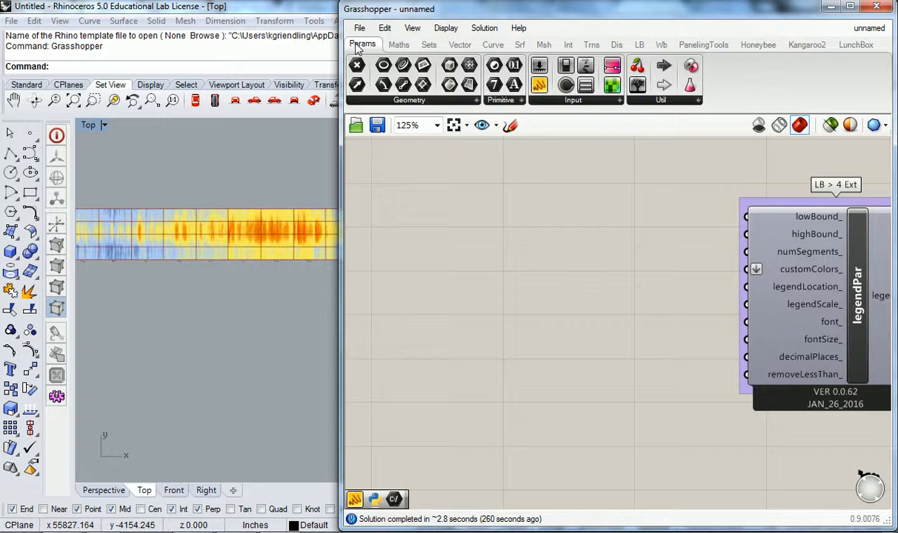
pyautogui.click(567, 101)
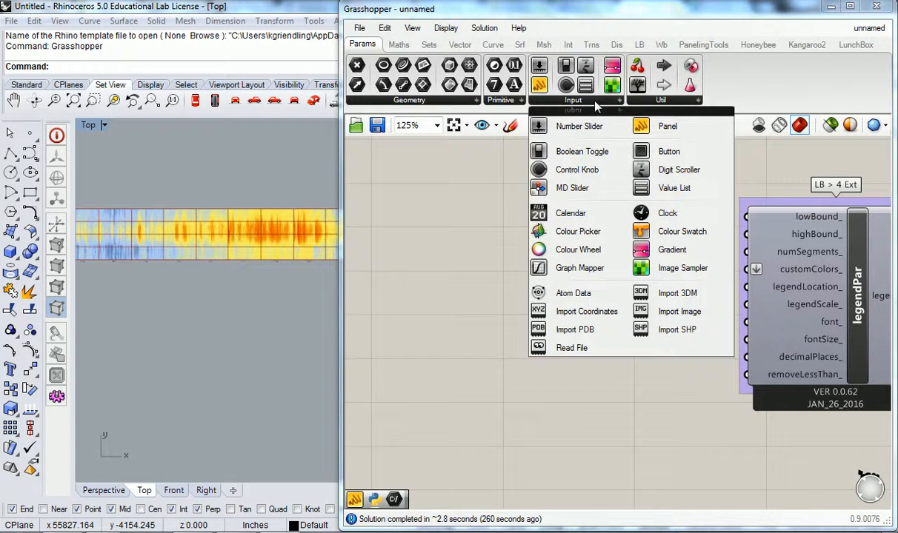
pyautogui.click(667, 249)
pyautogui.click(585, 324)
pyautogui.moveTo(569, 262); pyautogui.dragTo(526, 248, button='right')
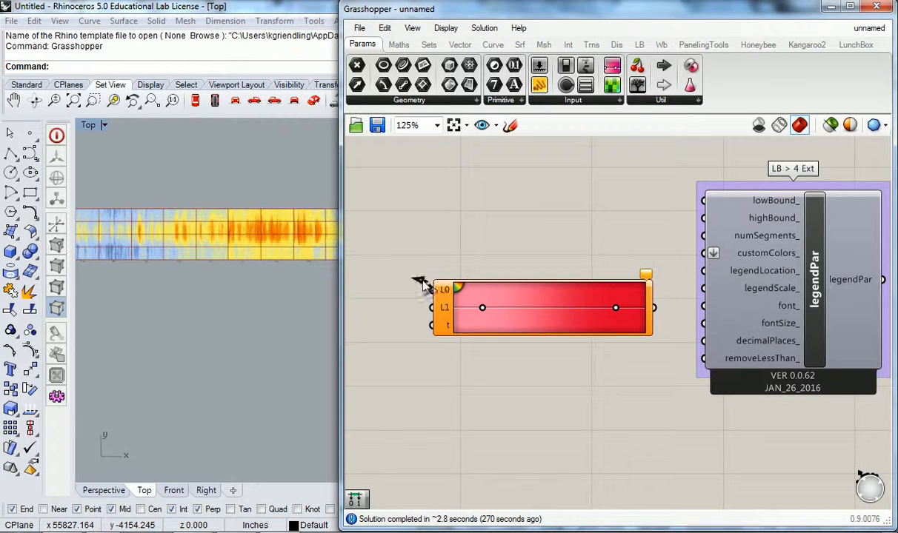
pyautogui.moveTo(499, 286); pyautogui.dragTo(477, 265)
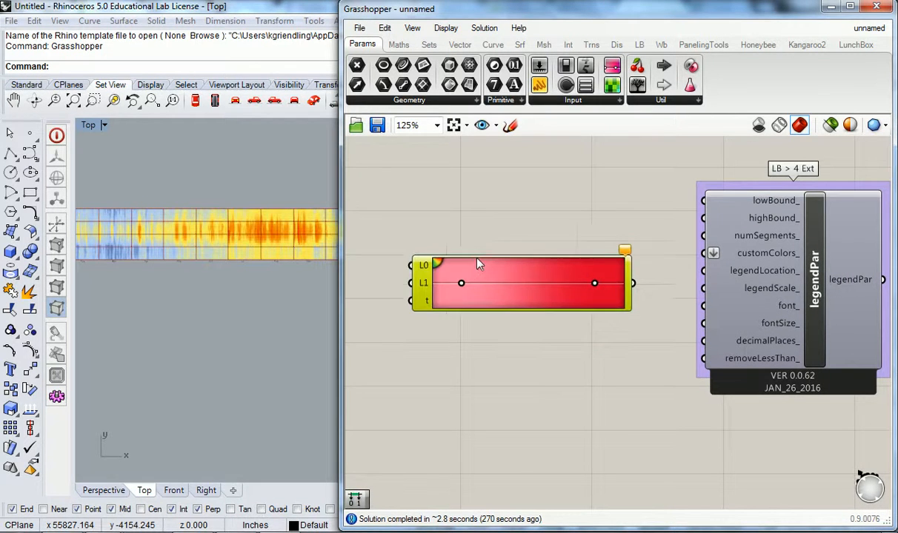
# - Add a Series component in front of the gradient's t input
pyautogui.moveTo(397, 269); pyautogui.dragTo(460, 278, button='right')
pyautogui.scroll(3, 459, 277)
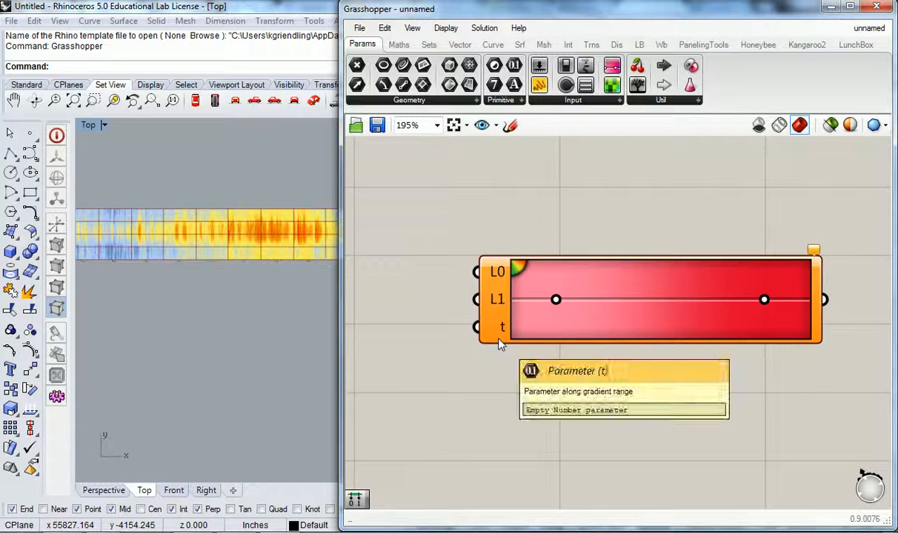
pyautogui.scroll(-3, 499, 343)
pyautogui.moveTo(554, 316)
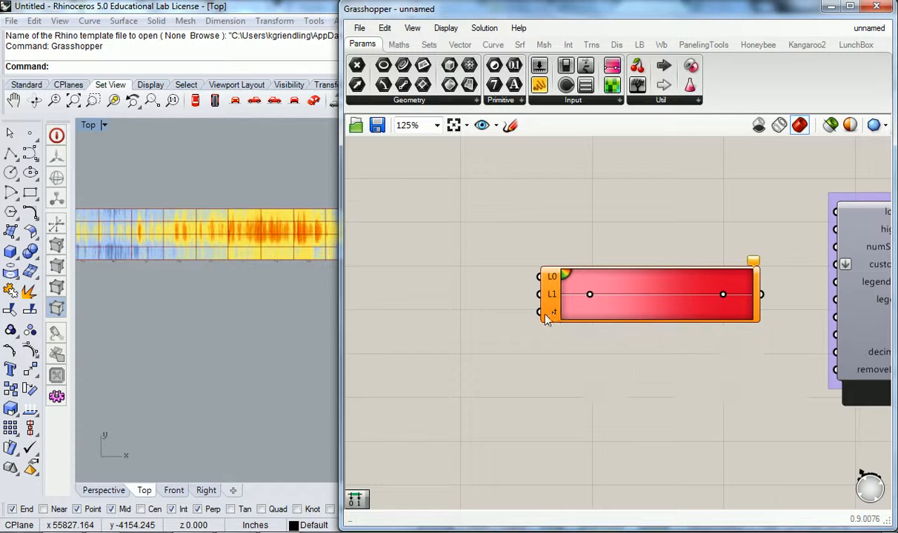
pyautogui.scroll(3, 516, 297)
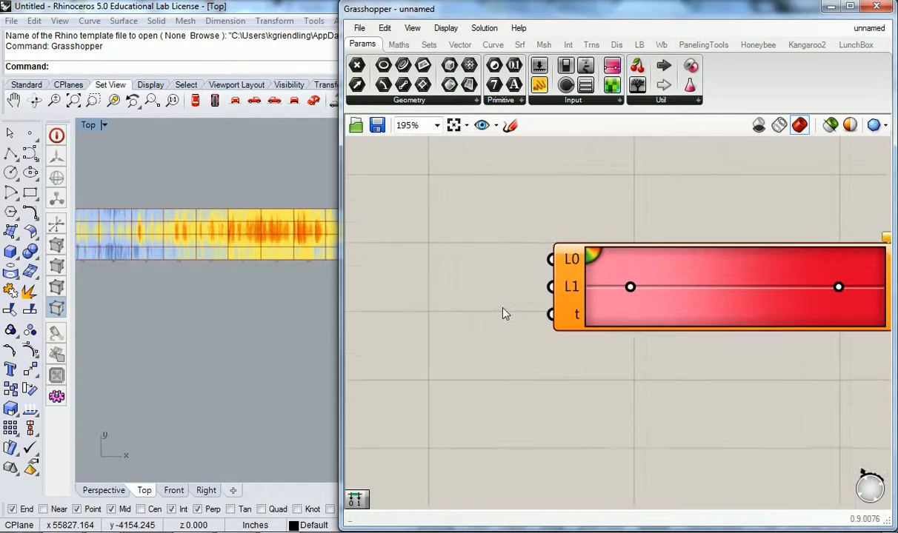
pyautogui.click(428, 51)
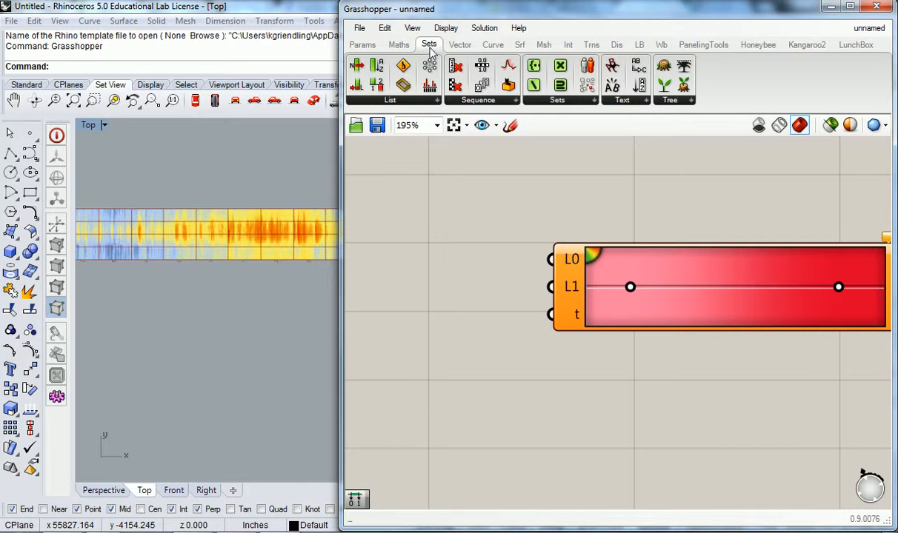
pyautogui.click(474, 100)
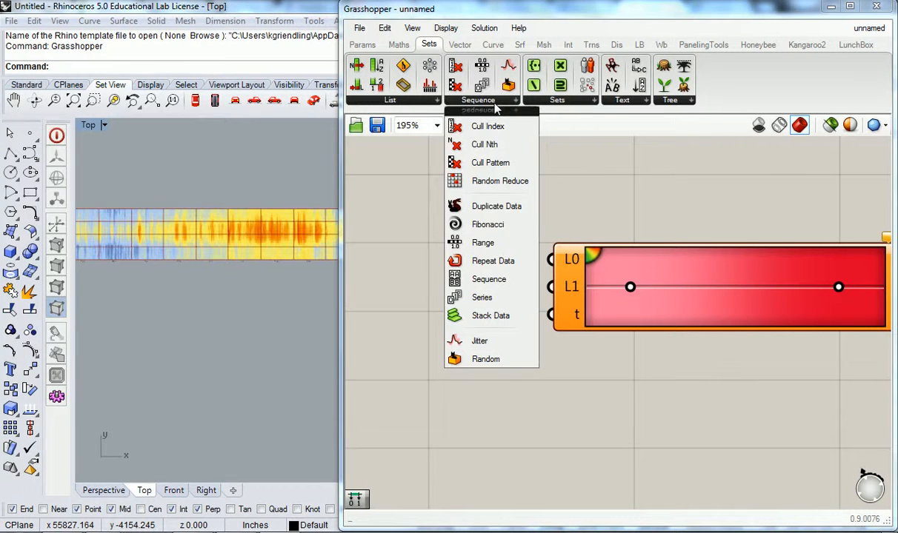
pyautogui.click(485, 304)
pyautogui.click(416, 312)
pyautogui.moveTo(427, 323); pyautogui.dragTo(511, 330, button='right')
pyautogui.moveTo(511, 330); pyautogui.dragTo(526, 337)
pyautogui.click(489, 267)
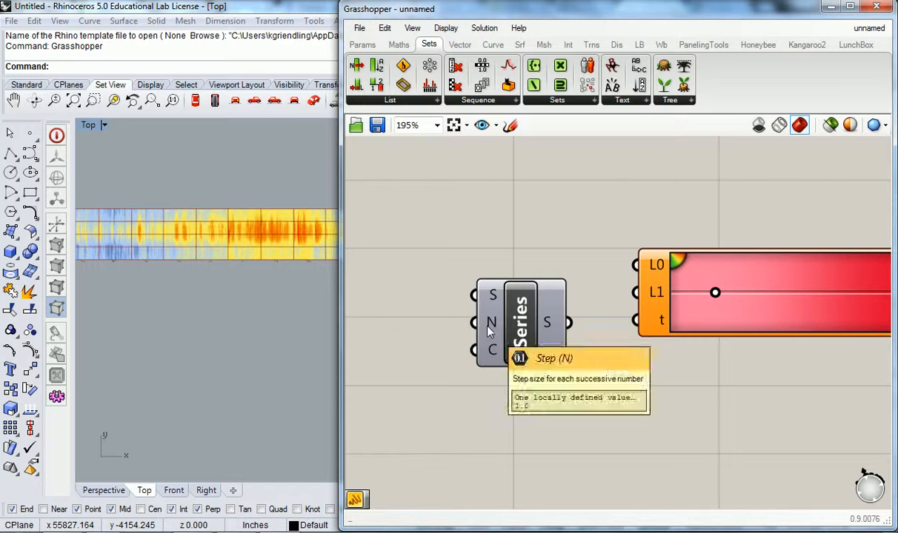
# - Add a small panel near the Series component and set its content to .1
pyautogui.click(362, 45)
pyautogui.moveTo(539, 85); pyautogui.dragTo(452, 235)
pyautogui.moveTo(556, 299); pyautogui.dragTo(447, 200)
pyautogui.moveTo(394, 184); pyautogui.dragTo(493, 195)
pyautogui.doubleClick(495, 201)
pyautogui.write('.1')
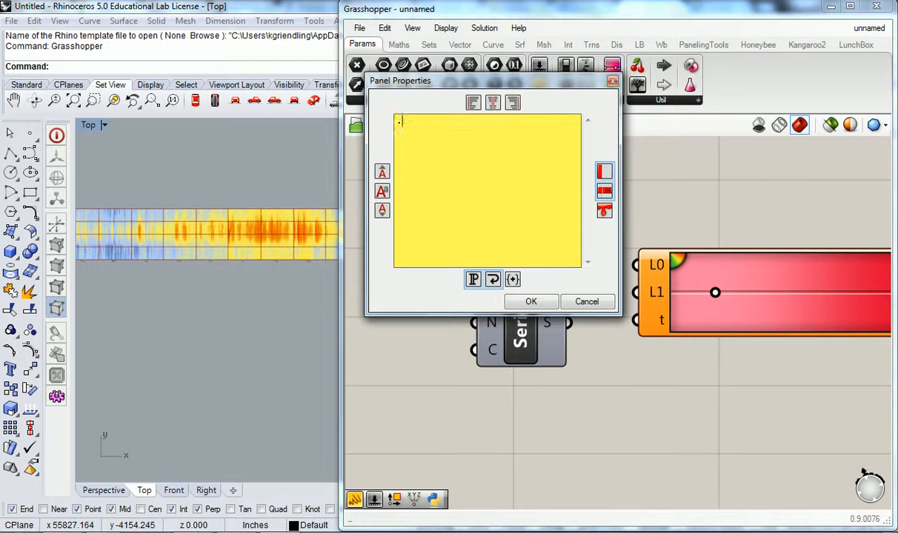
pyautogui.click(554, 301)
# - Connect the .1 panel to the Series component's Step (N) input and line it up beside that input
pyautogui.moveTo(486, 189); pyautogui.dragTo(472, 323)
pyautogui.click(469, 275)
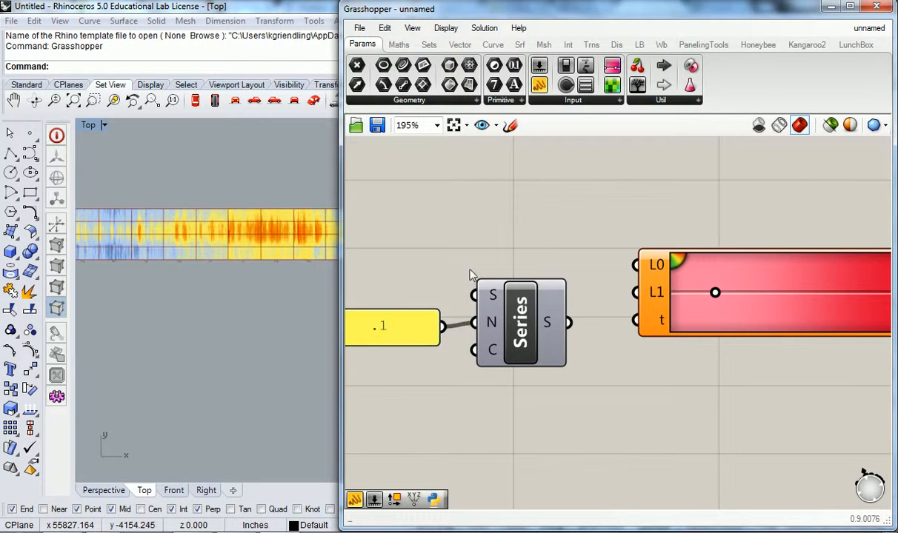
pyautogui.scroll(-1, 468, 275)
pyautogui.moveTo(449, 282); pyautogui.dragTo(519, 273, button='right')
pyautogui.click(481, 304)
pyautogui.click(531, 242)
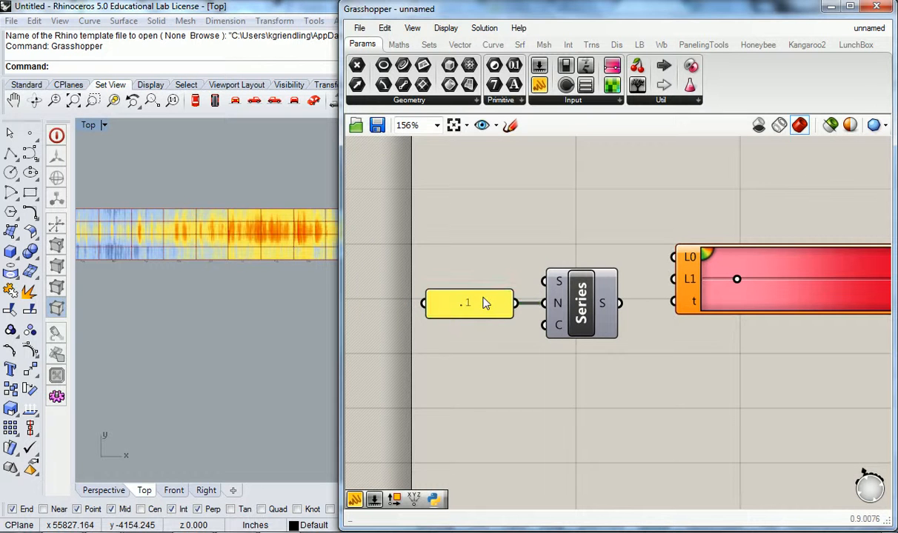
# - Check the Series output values and examine the chart's legend segments in Rhino's Top viewport
pyautogui.moveTo(605, 310)
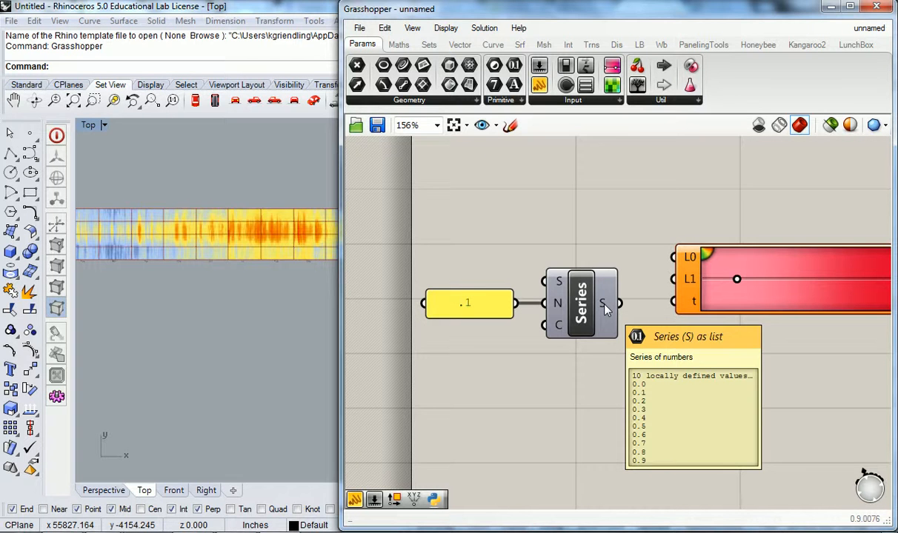
pyautogui.scroll(-9, 228, 159)
pyautogui.moveTo(250, 209); pyautogui.dragTo(118, 248, button='right')
pyautogui.scroll(9, 123, 237)
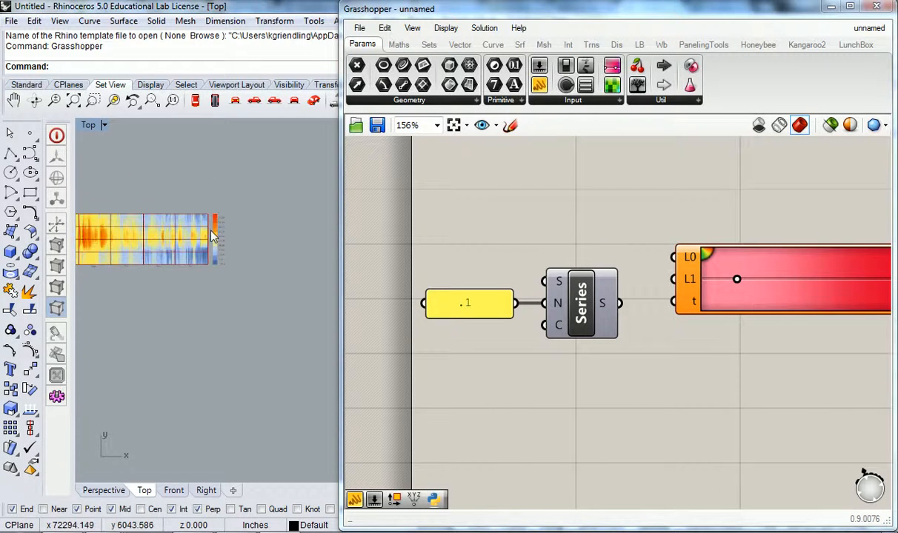
pyautogui.scroll(5, 214, 236)
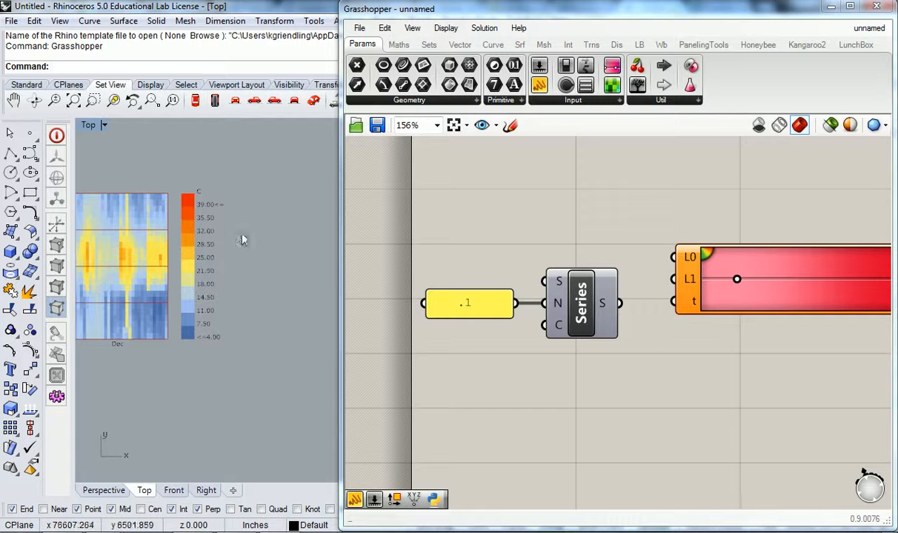
# - Connect the Series output to the gradient's t input
pyautogui.scroll(-4, 593, 222)
pyautogui.moveTo(672, 228); pyautogui.dragTo(547, 270, button='right')
pyautogui.scroll(3, 444, 287)
pyautogui.moveTo(429, 304); pyautogui.dragTo(474, 304)
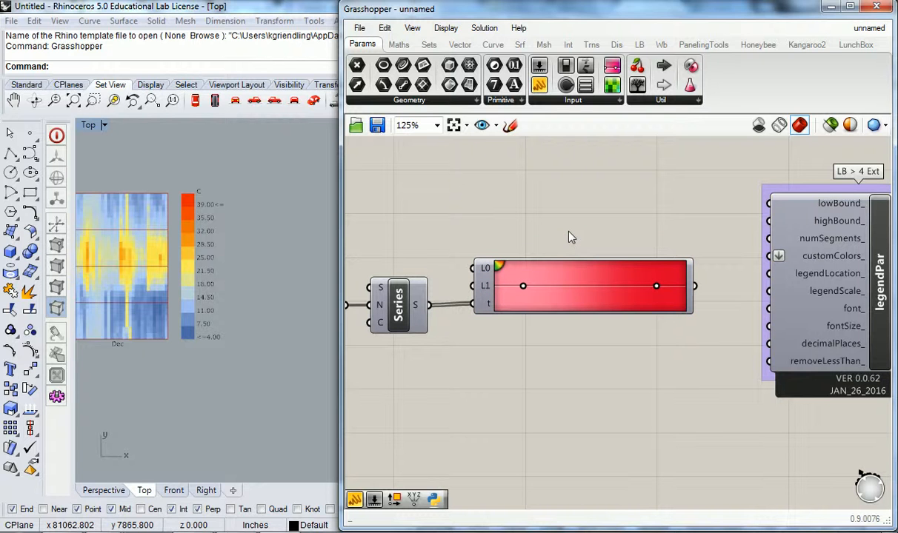
# - Connect the gradient's output to the Legend Parameters component's customColors_ input
pyautogui.moveTo(626, 230); pyautogui.dragTo(477, 262, button='right')
pyautogui.scroll(-2, 585, 249)
pyautogui.scroll(2, 482, 284)
pyautogui.moveTo(508, 323); pyautogui.dragTo(592, 297)
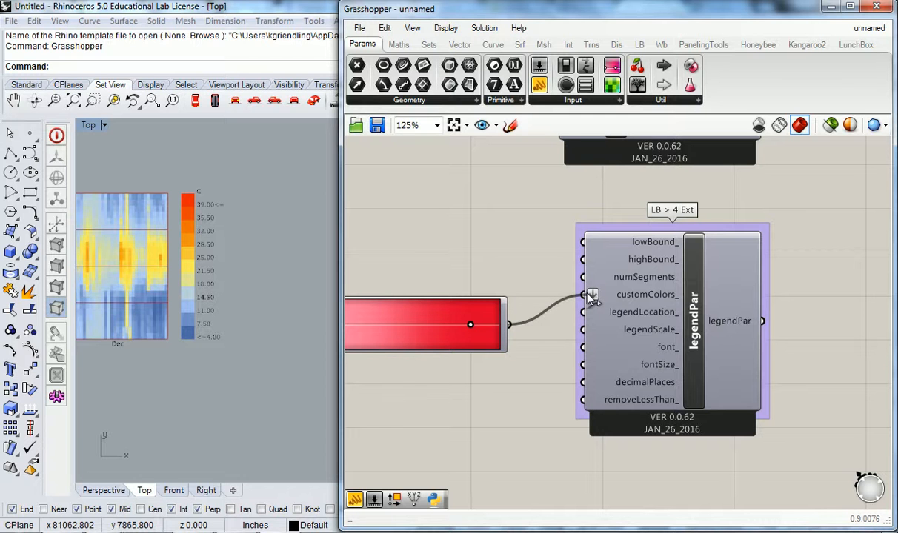
# - Check the values passed from Series to the gradient, and group the Series component with the label "Set > Seq"
pyautogui.scroll(-2, 449, 268)
pyautogui.moveTo(348, 289); pyautogui.dragTo(455, 282, button='right')
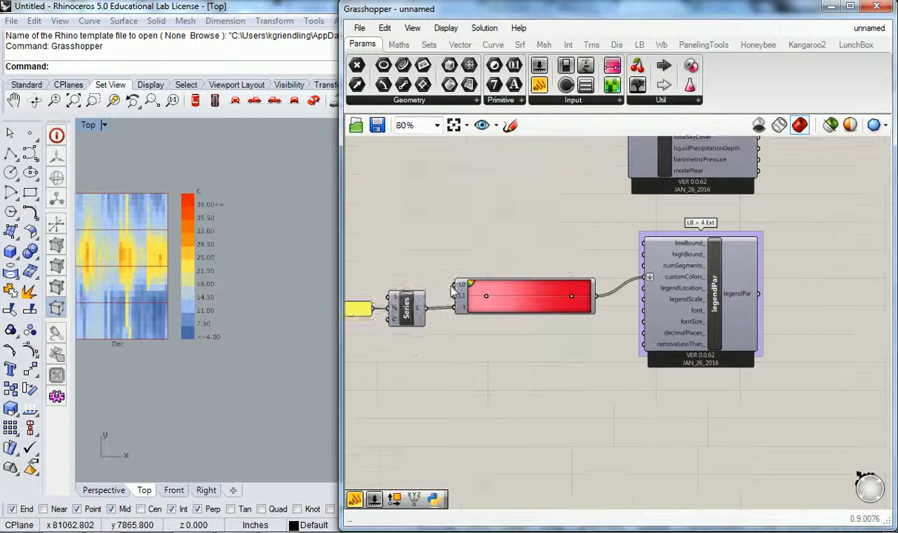
pyautogui.scroll(2, 461, 289)
pyautogui.moveTo(468, 315); pyautogui.dragTo(538, 315, button='right')
pyautogui.moveTo(538, 315)
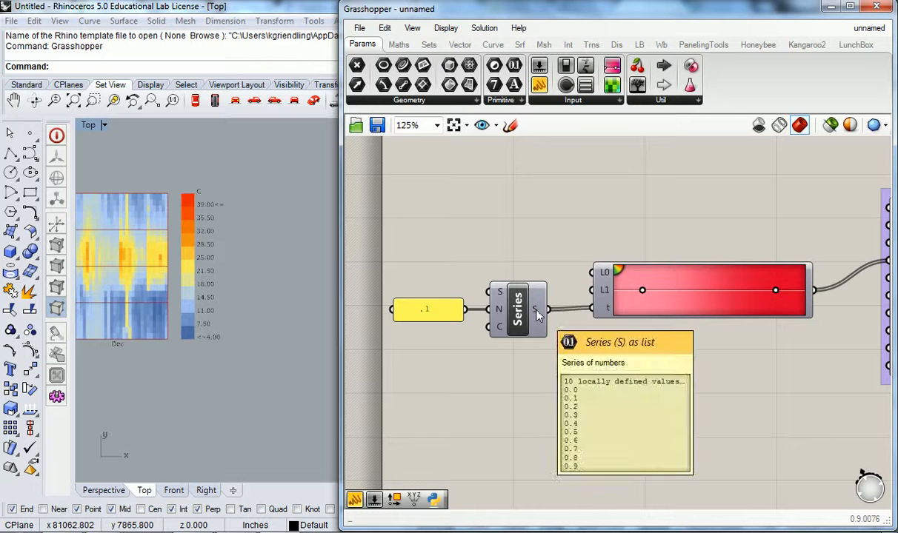
pyautogui.moveTo(604, 311)
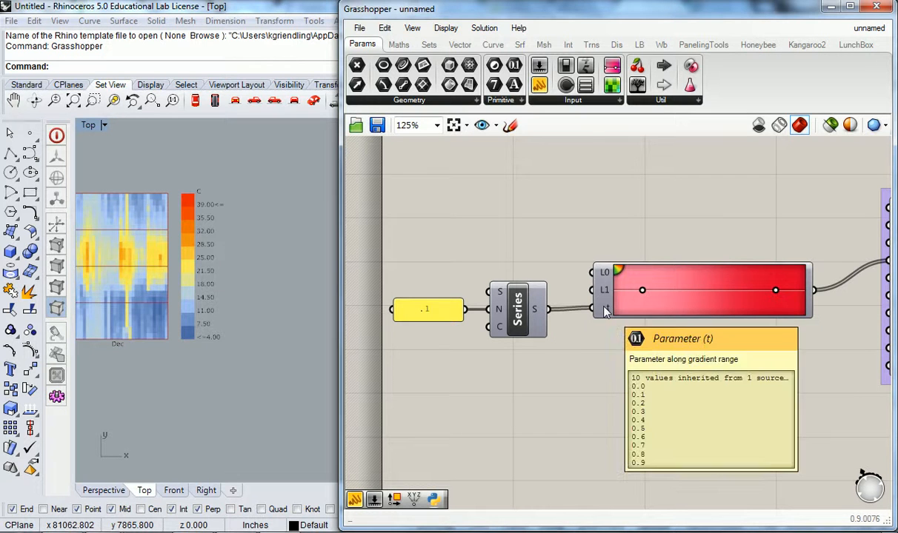
pyautogui.click(537, 294)
pyautogui.hotkey('ctrl', 'g')
pyautogui.click(542, 264)
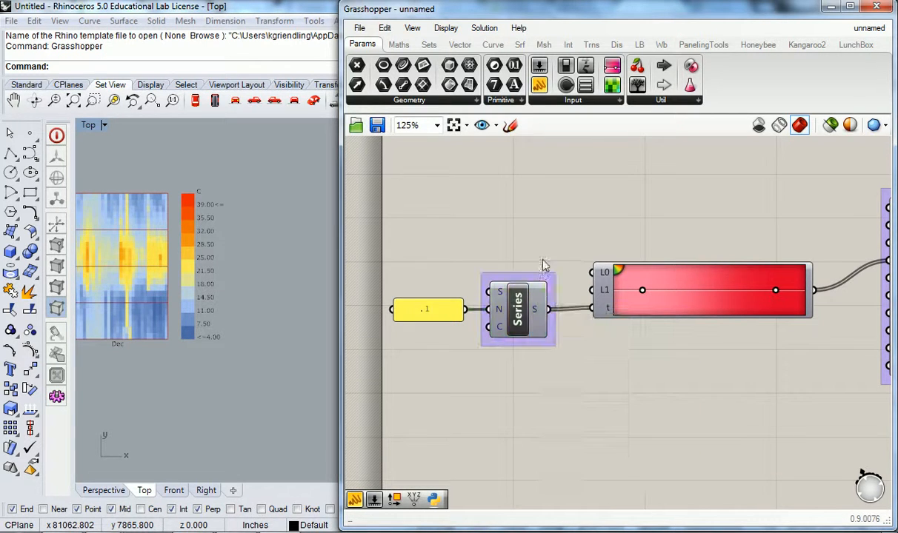
pyautogui.rightClick(541, 285)
pyautogui.write('Set >')
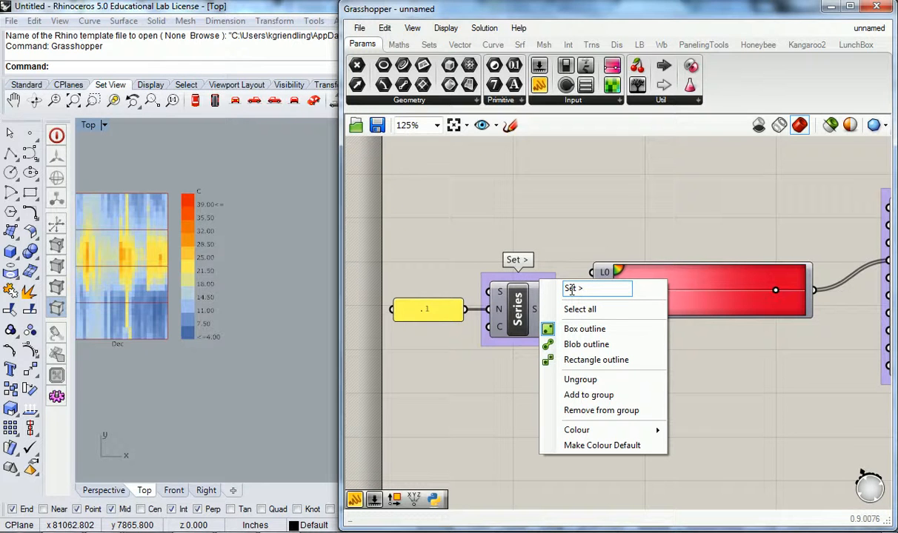
pyautogui.write(' Seq')
pyautogui.press('Return')
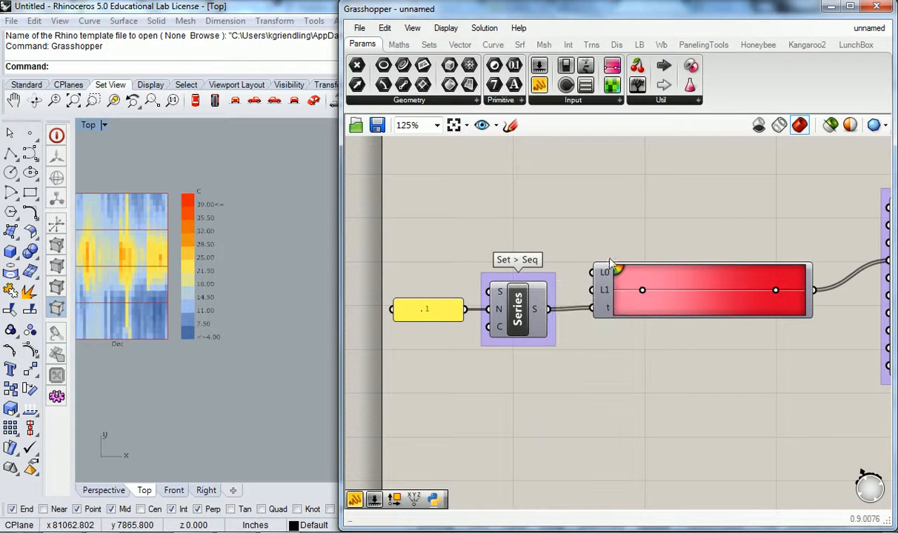
# - Group the gradient component and label the group "PAram > Input"
pyautogui.click(604, 274)
pyautogui.hotkey('ctrl', 'g')
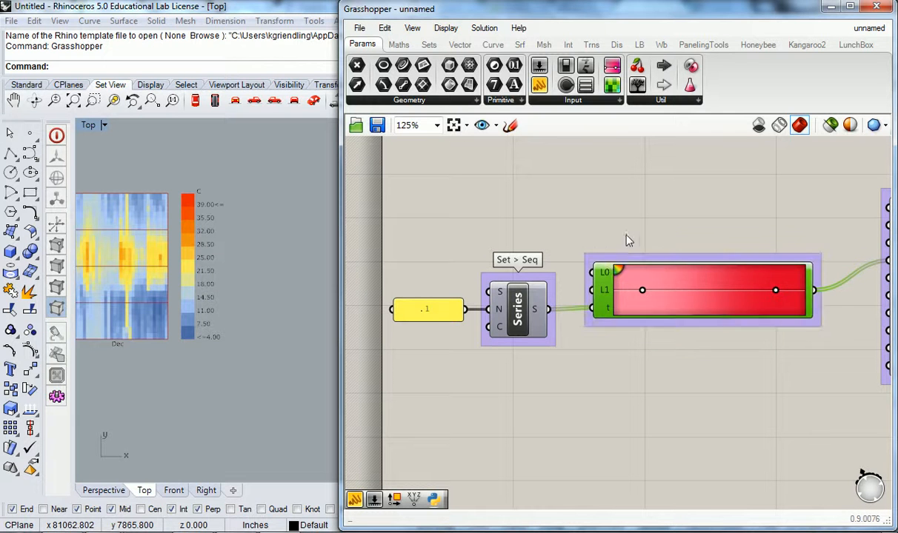
pyautogui.rightClick(683, 261)
pyautogui.write('PAra')
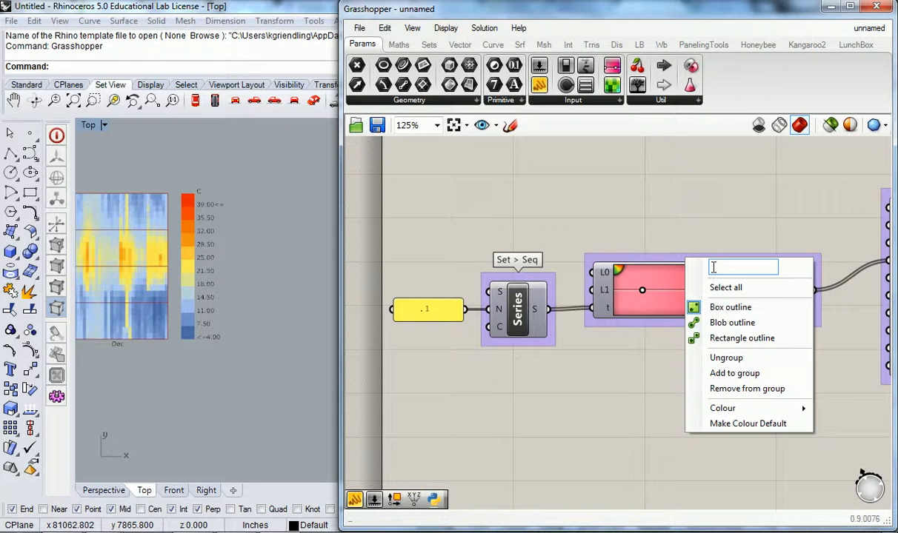
pyautogui.write('m')
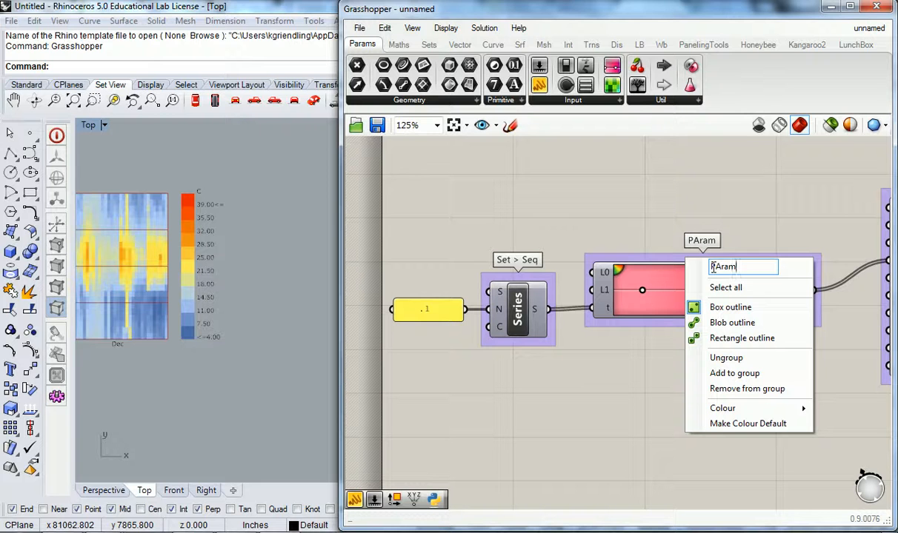
pyautogui.write(' > Input')
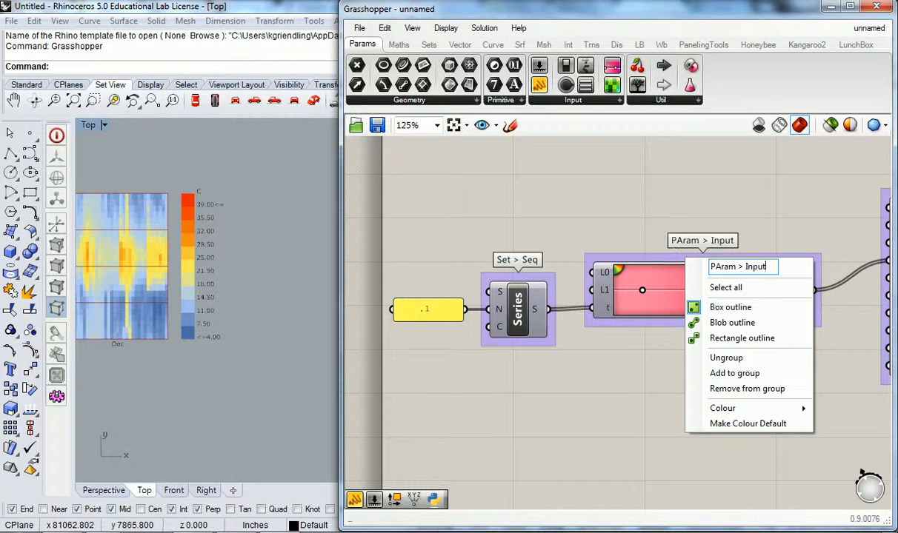
pyautogui.click(721, 178)
# - Connect the Legend Parameters component's legendPar output to the 3D chart's legendPar_ input
pyautogui.scroll(-4, 723, 178)
pyautogui.moveTo(849, 211); pyautogui.dragTo(637, 294, button='right')
pyautogui.scroll(4, 639, 297)
pyautogui.moveTo(692, 266); pyautogui.dragTo(591, 343, button='right')
pyautogui.scroll(-2, 644, 300)
pyautogui.moveTo(523, 407); pyautogui.dragTo(642, 196)
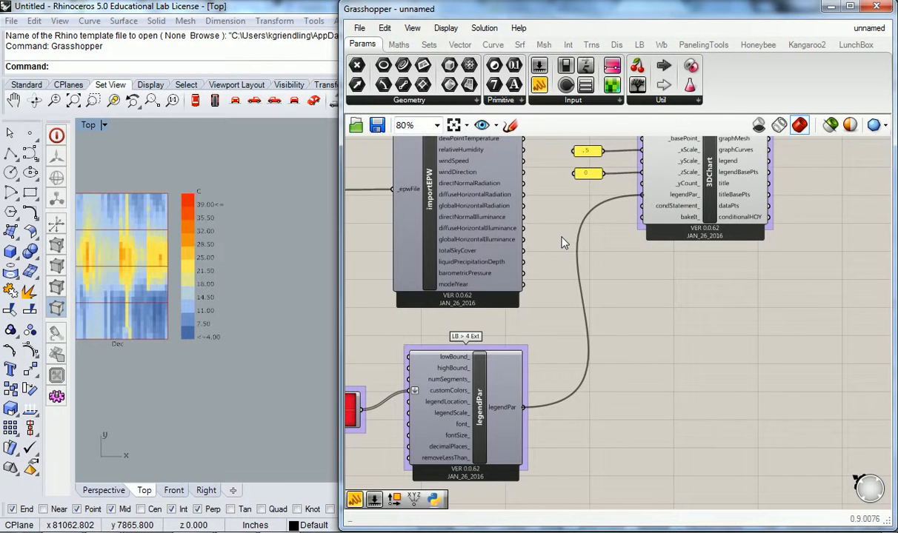
# - Apply the preset running from orange through yellow to blue to the gradient component
pyautogui.scroll(6, 167, 210)
pyautogui.moveTo(141, 219); pyautogui.dragTo(233, 244, button='right')
pyautogui.scroll(-8, 233, 244)
pyautogui.scroll(2, 208, 252)
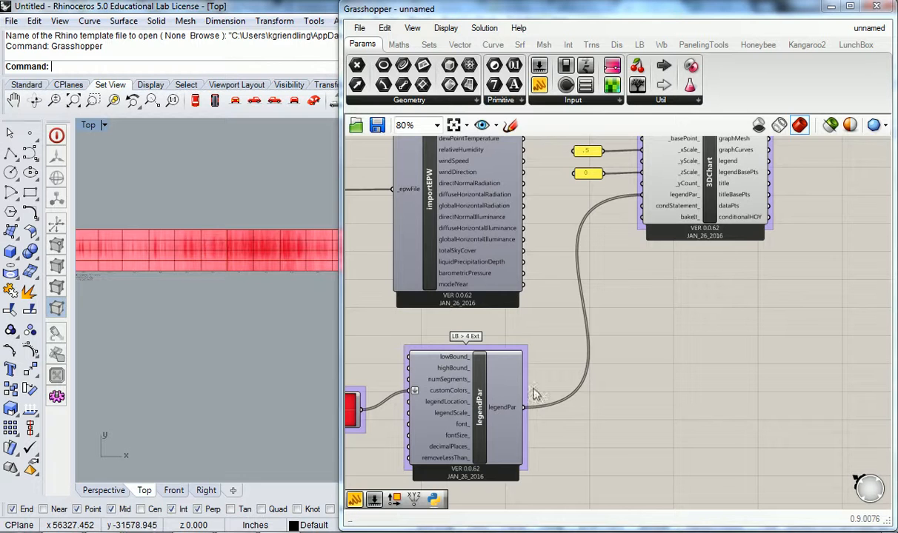
pyautogui.moveTo(509, 321); pyautogui.dragTo(744, 271, button='right')
pyautogui.moveTo(478, 329); pyautogui.dragTo(577, 277, button='right')
pyautogui.scroll(3, 576, 279)
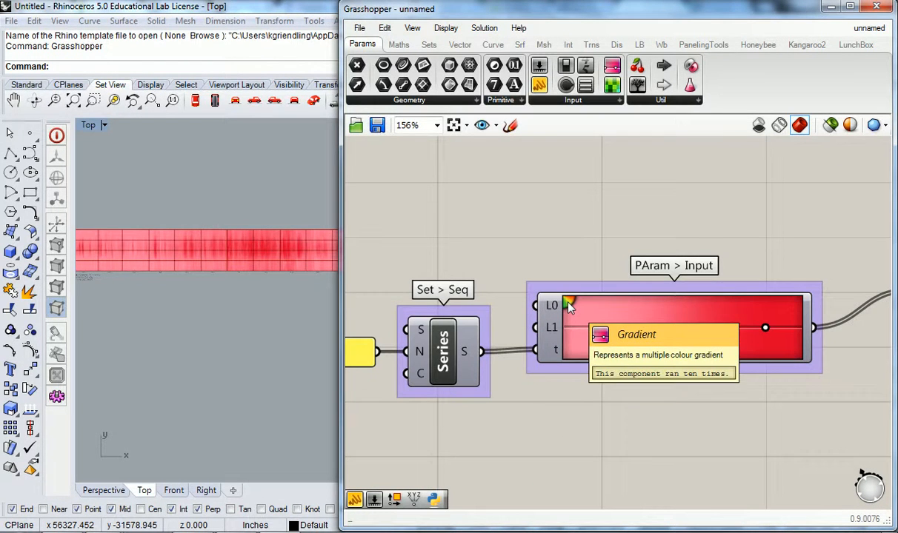
pyautogui.rightClick(569, 307)
pyautogui.click(550, 229)
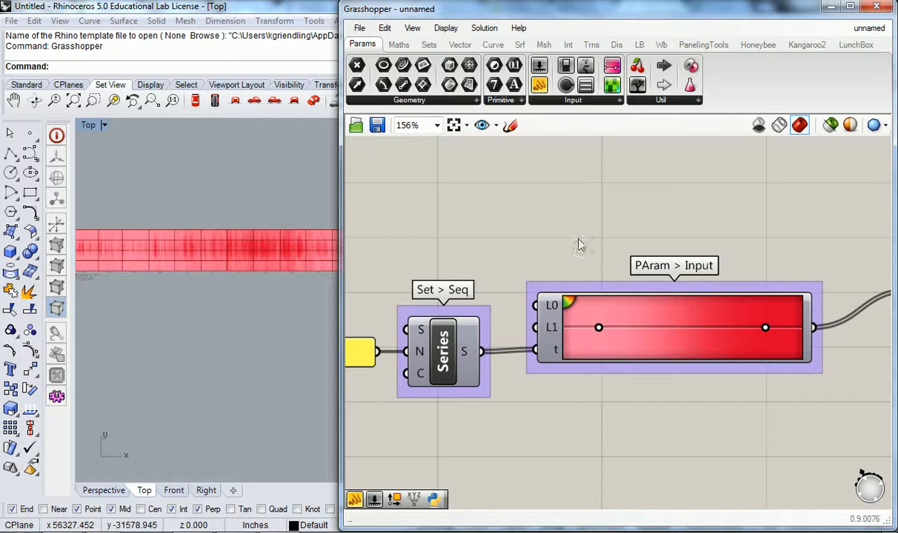
pyautogui.rightClick(564, 300)
pyautogui.click(547, 259)
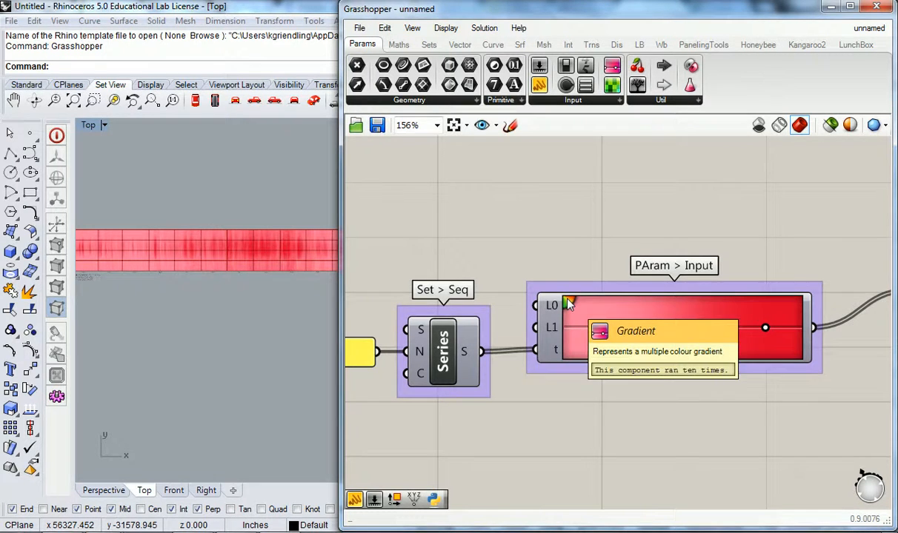
pyautogui.rightClick(568, 301)
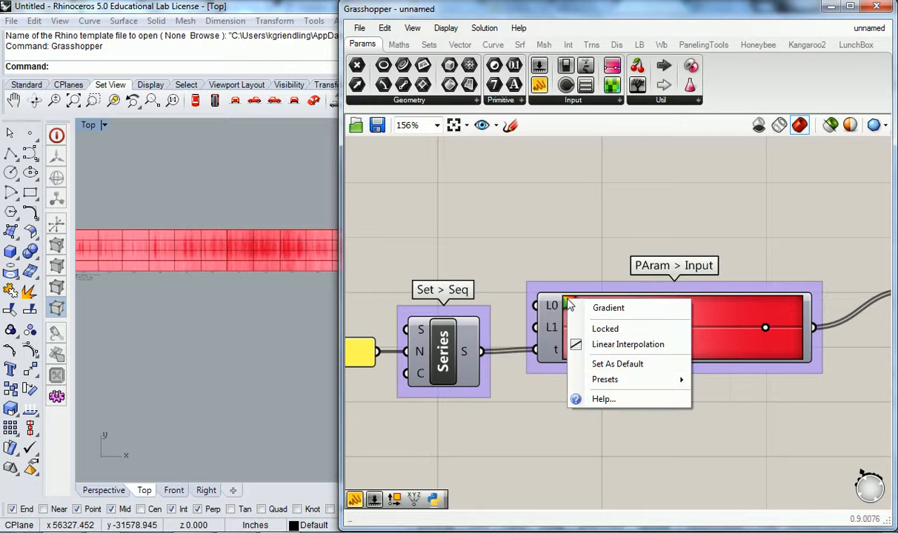
pyautogui.moveTo(620, 380)
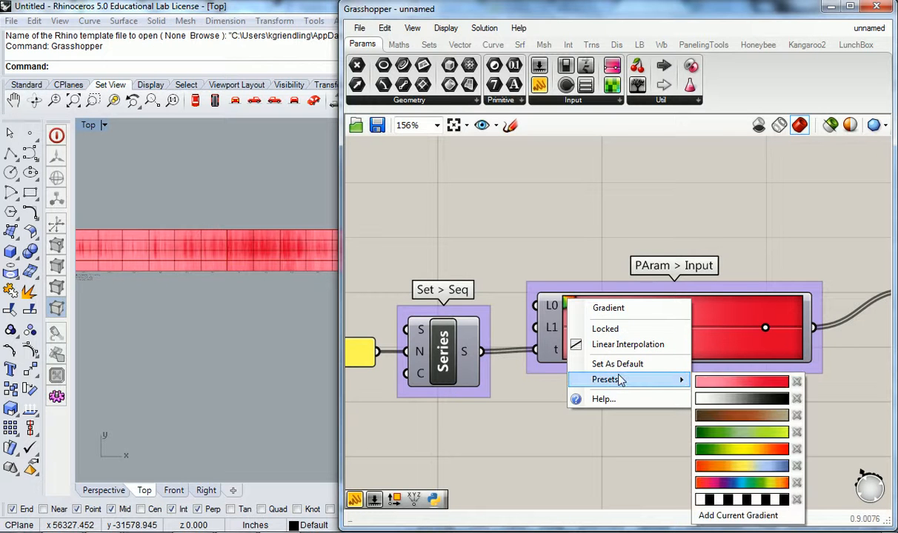
pyautogui.click(756, 466)
pyautogui.moveTo(211, 208); pyautogui.dragTo(191, 209, button='right')
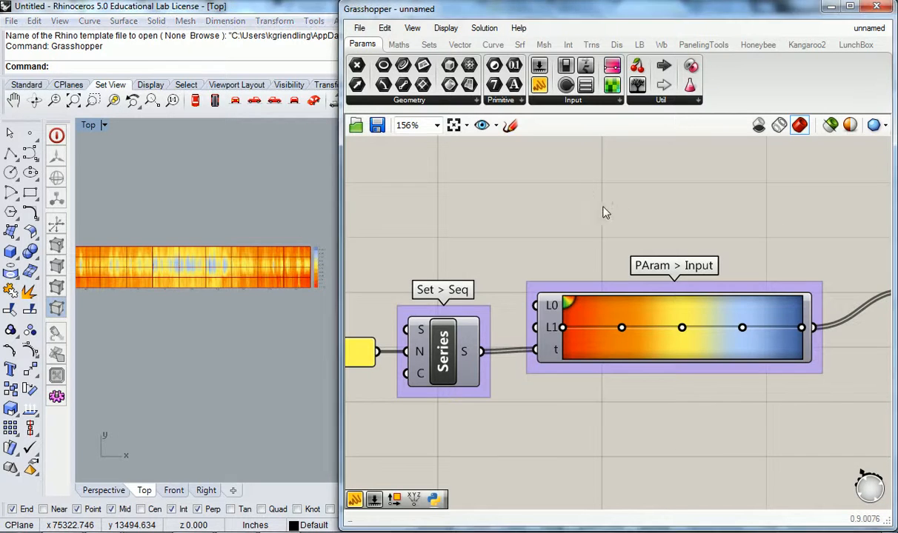
# - Switch the gradient component back to the pink-to-red preset
pyautogui.moveTo(593, 209); pyautogui.dragTo(568, 216, button='right')
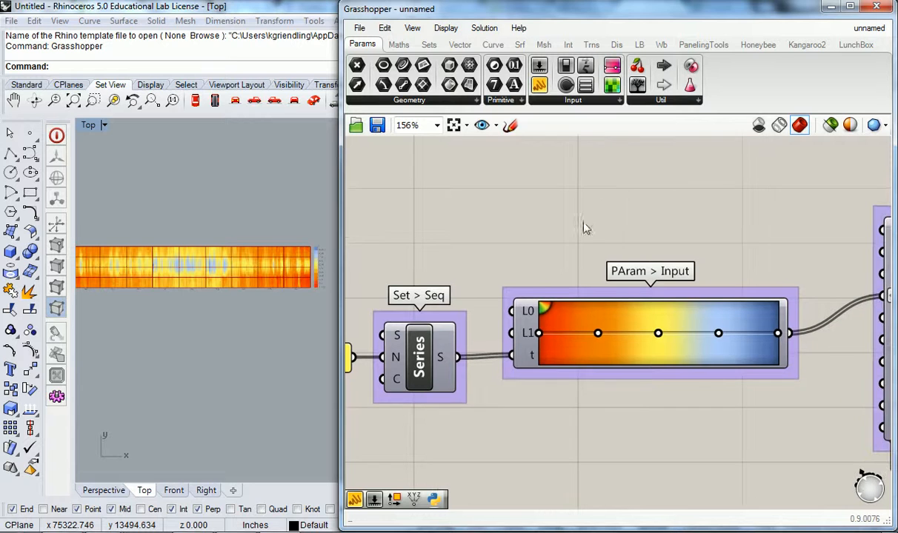
pyautogui.rightClick(544, 312)
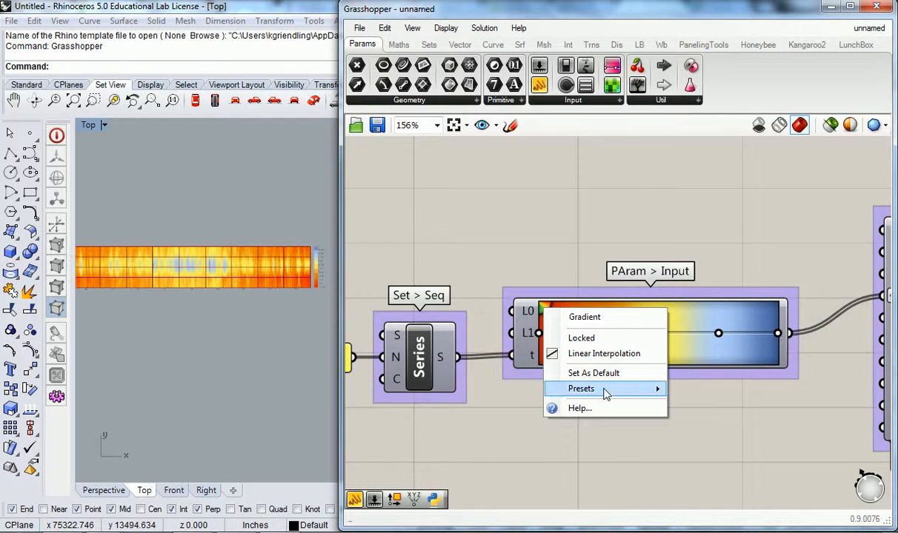
pyautogui.moveTo(637, 391)
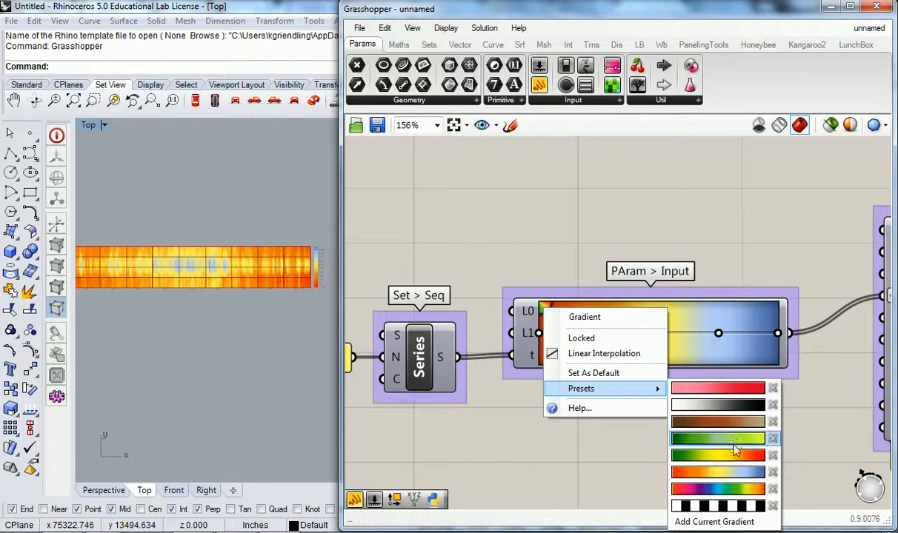
pyautogui.click(716, 523)
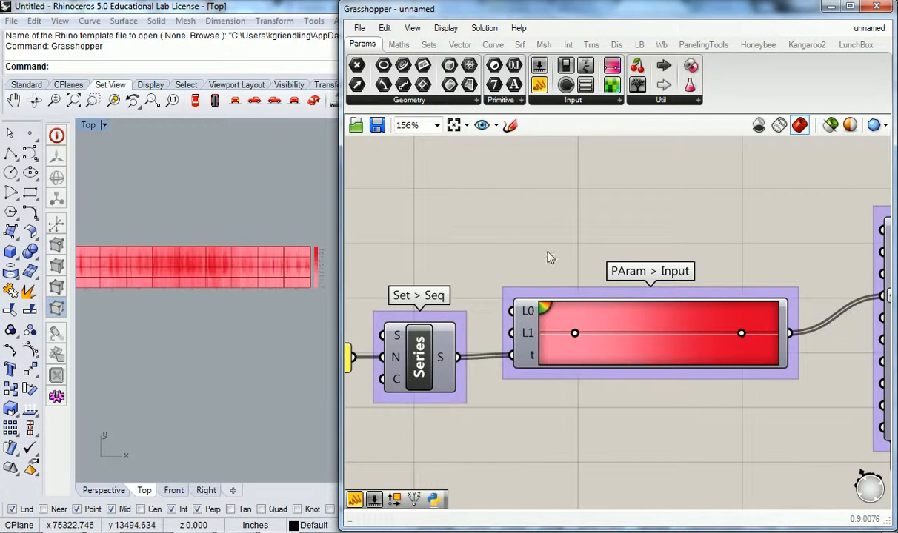
# - Disconnect the Legend Parameters output from the 3D chart's legendPar_ input
pyautogui.scroll(-3, 642, 251)
pyautogui.moveTo(646, 250); pyautogui.dragTo(323, 355, button='right')
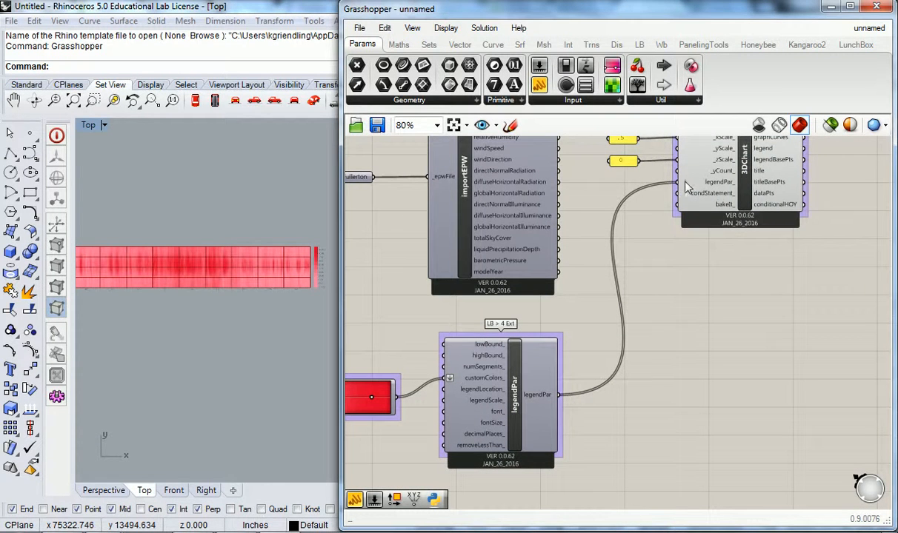
pyautogui.rightClick(680, 185)
pyautogui.moveTo(703, 213)
pyautogui.click(571, 208)
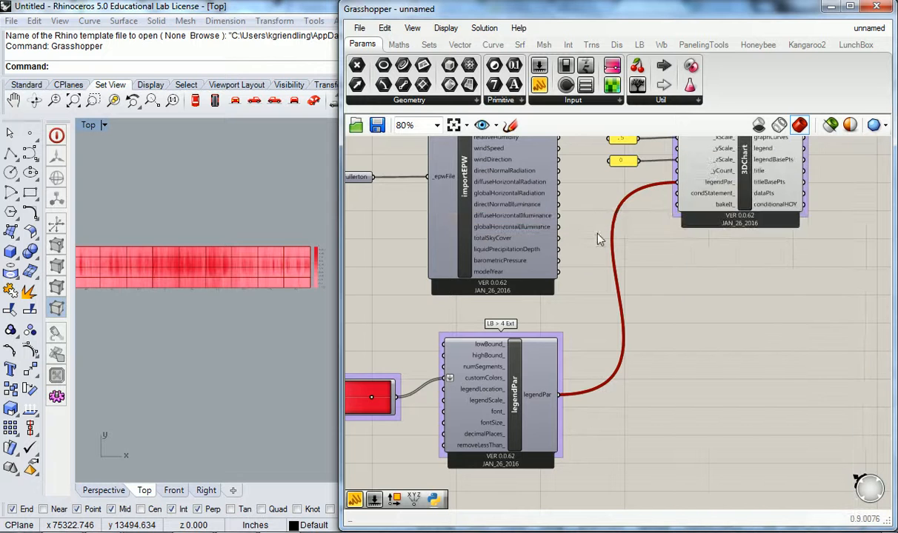
# - Save the current pink-to-red gradient as a new preset
pyautogui.moveTo(389, 320); pyautogui.dragTo(631, 261, button='right')
pyautogui.scroll(3, 511, 334)
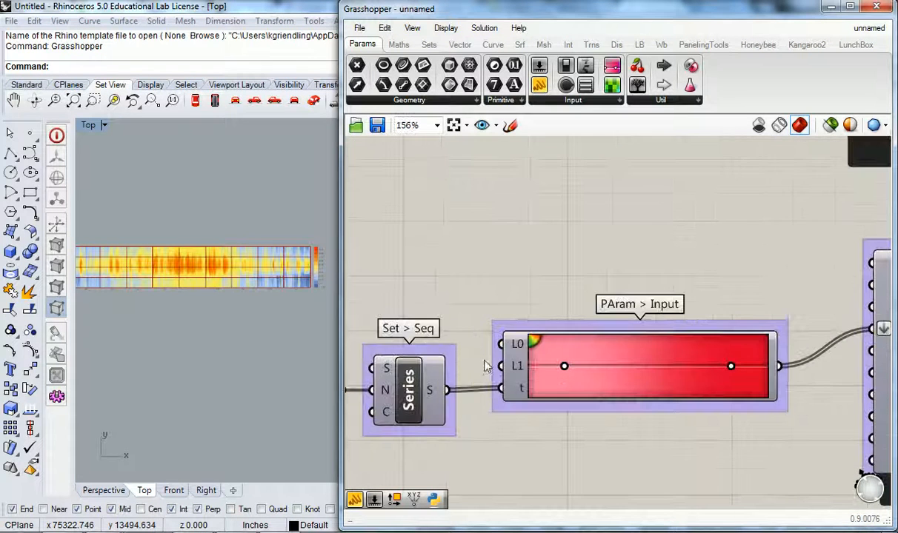
pyautogui.rightClick(537, 345)
pyautogui.moveTo(613, 428)
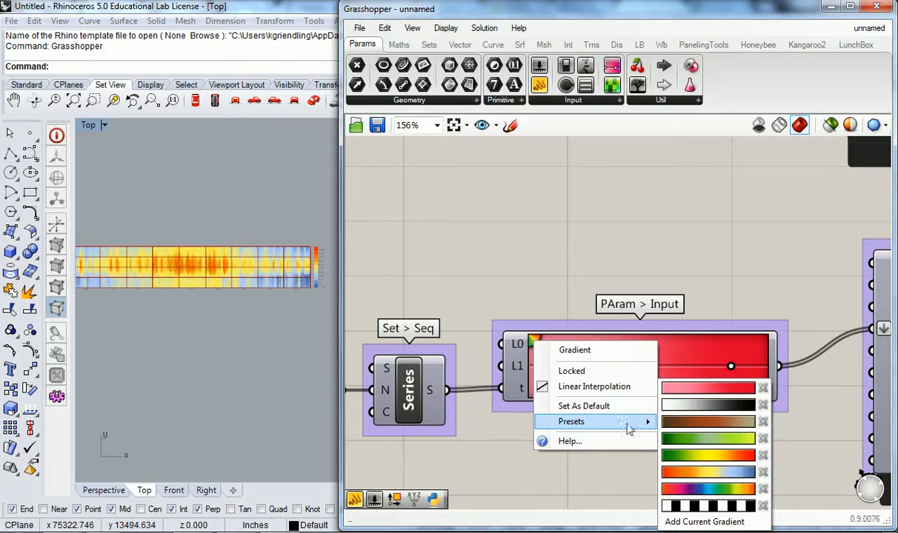
pyautogui.click(723, 522)
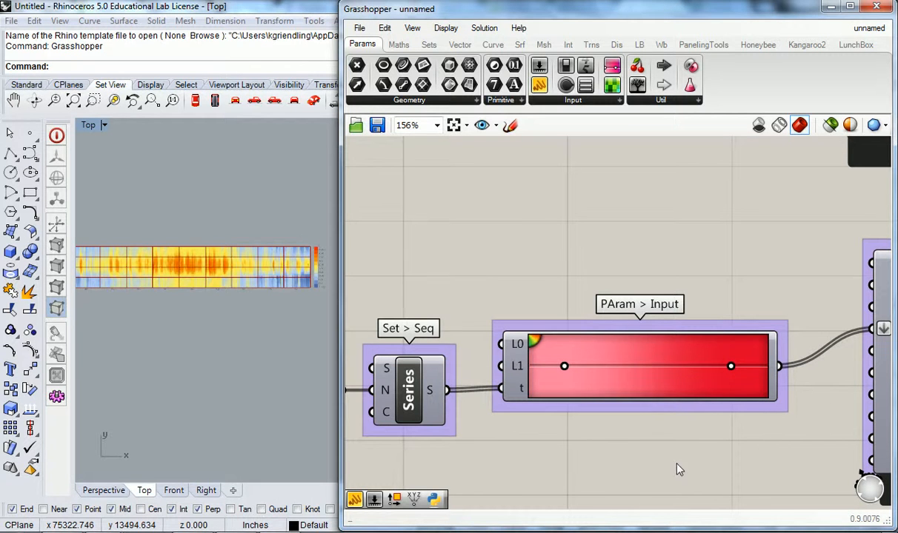
# - Add the current pink-to-red gradient to the presets a second time
pyautogui.scroll(-3, 561, 293)
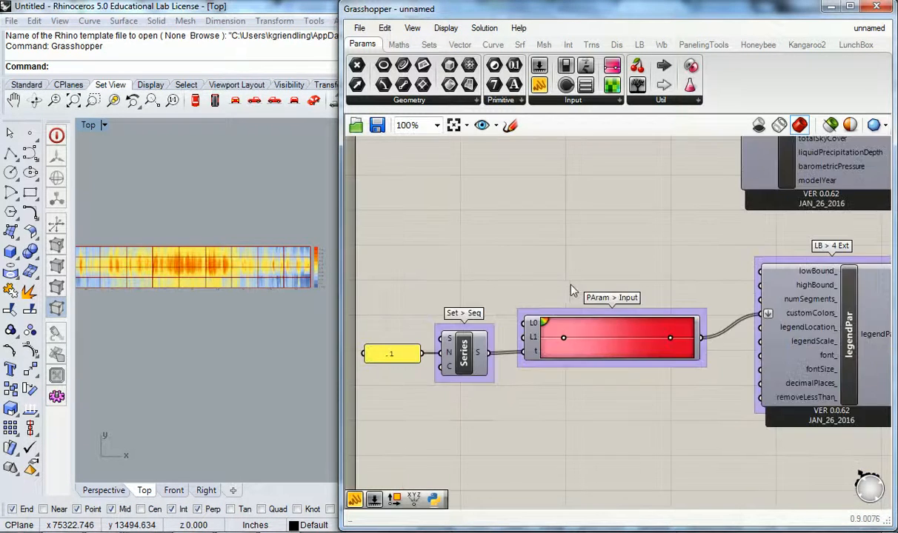
pyautogui.scroll(4, 566, 290)
pyautogui.scroll(-3, 518, 269)
pyautogui.moveTo(583, 263); pyautogui.dragTo(551, 283, button='right')
pyautogui.scroll(-2, 523, 287)
pyautogui.moveTo(771, 226); pyautogui.dragTo(627, 292, button='right')
pyautogui.click(718, 218)
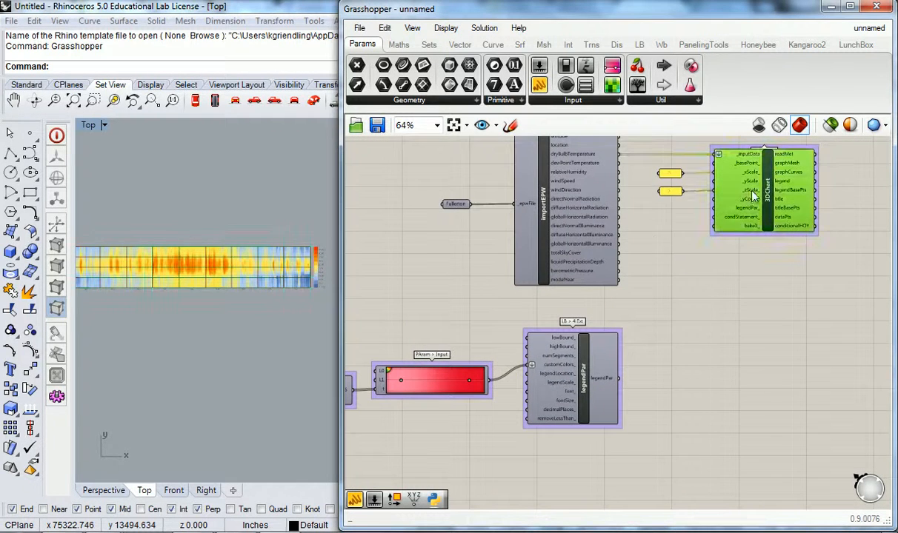
pyautogui.scroll(5, 451, 351)
pyautogui.rightClick(471, 359)
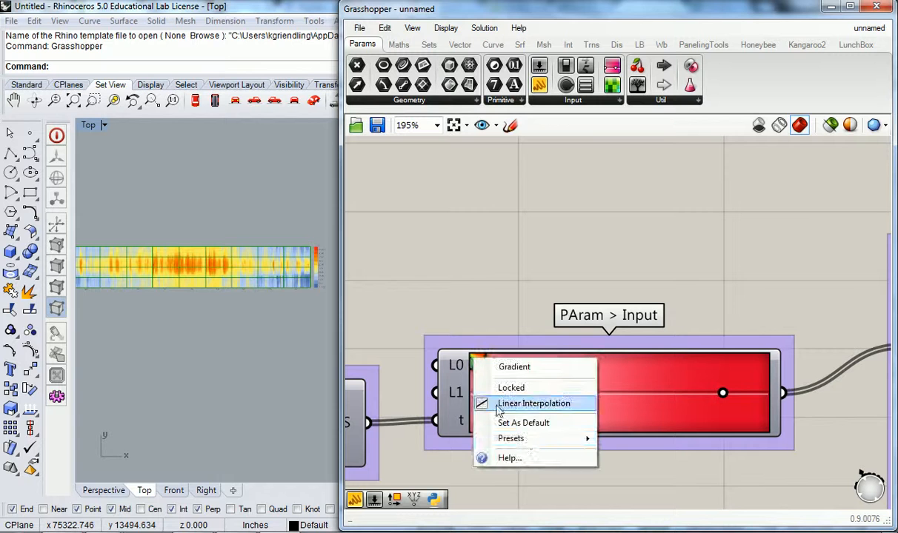
pyautogui.moveTo(528, 438)
pyautogui.click(642, 522)
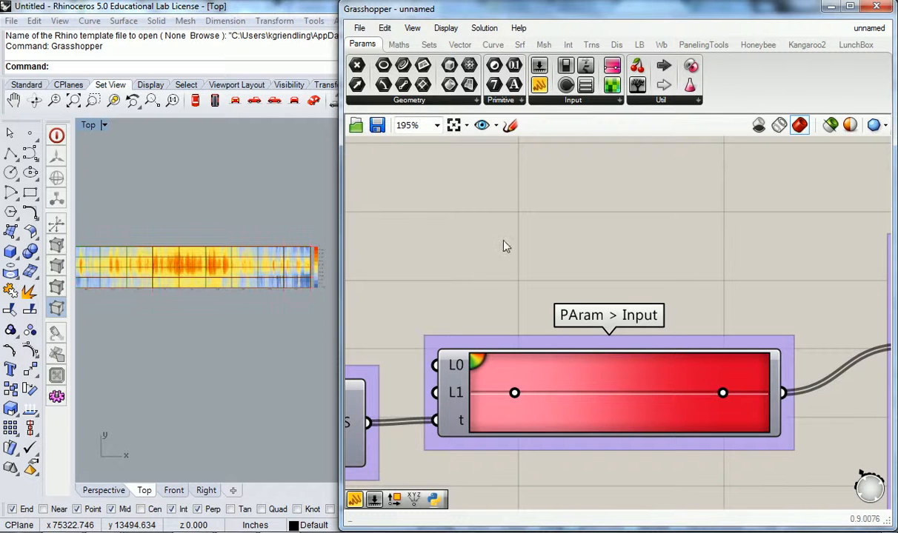
# - Reconnect the Legend Parameters component's legendPar output to the 3D chart's legendPar_ input
pyautogui.scroll(-3, 502, 246)
pyautogui.moveTo(770, 302); pyautogui.dragTo(526, 365, button='right')
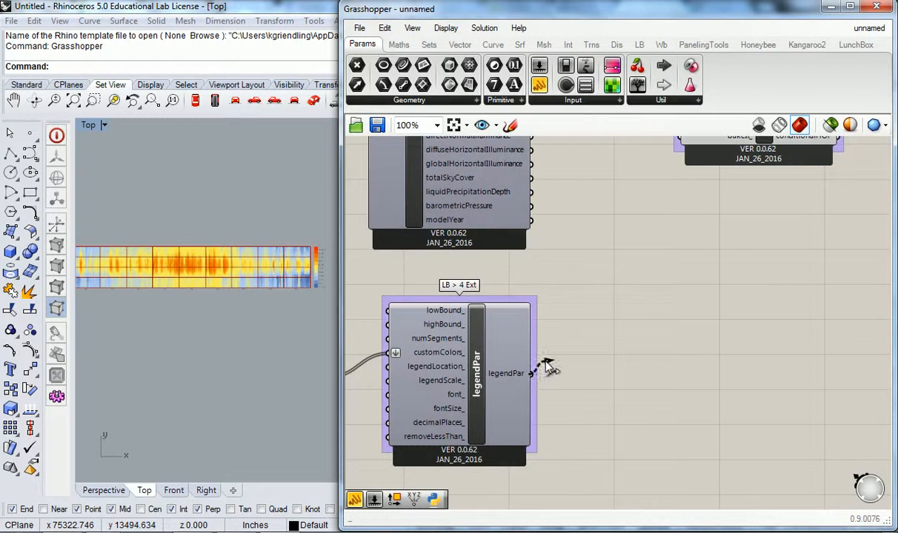
pyautogui.scroll(-3, 535, 369)
pyautogui.scroll(2, 541, 372)
pyautogui.moveTo(538, 367); pyautogui.dragTo(655, 155)
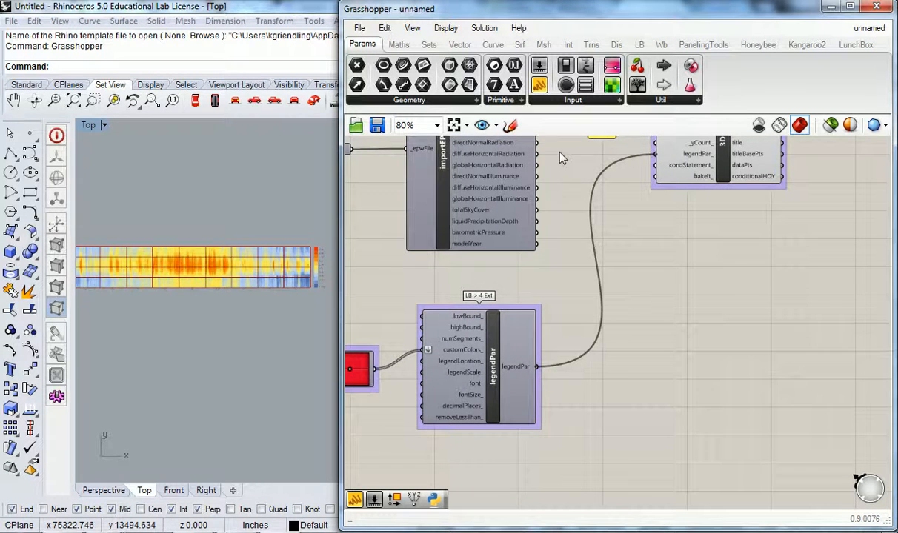
# - Add the current gradient to the gradient presets once more
pyautogui.scroll(-3, 530, 274)
pyautogui.moveTo(470, 289); pyautogui.dragTo(632, 298, button='right')
pyautogui.scroll(6, 559, 328)
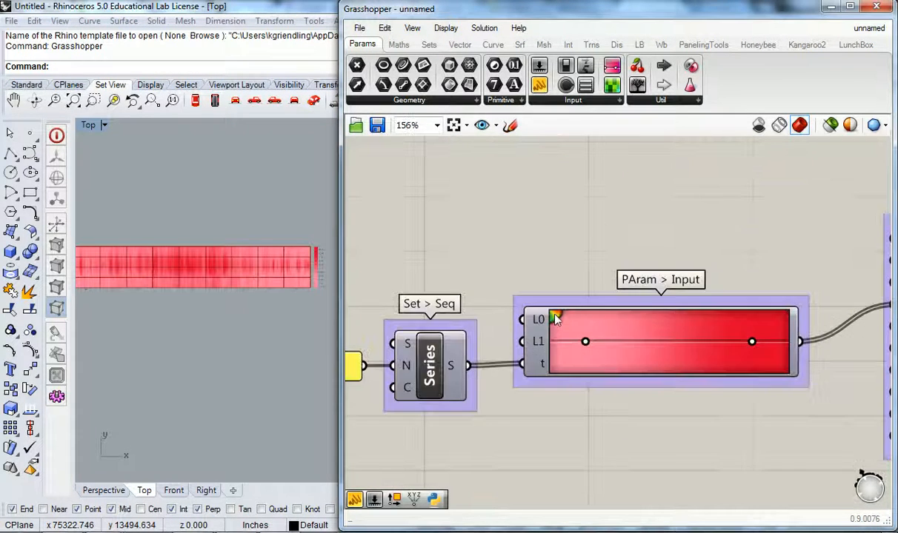
pyautogui.rightClick(554, 316)
pyautogui.moveTo(622, 395)
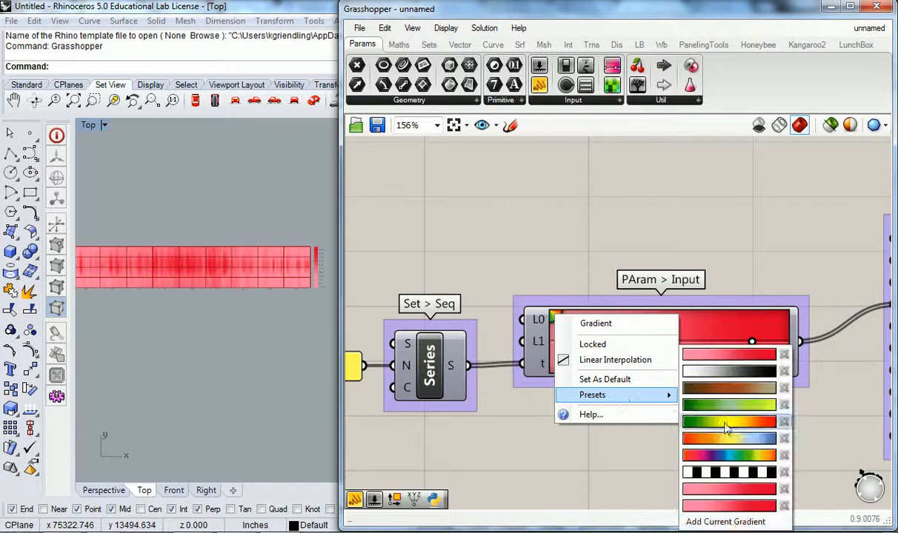
pyautogui.click(732, 524)
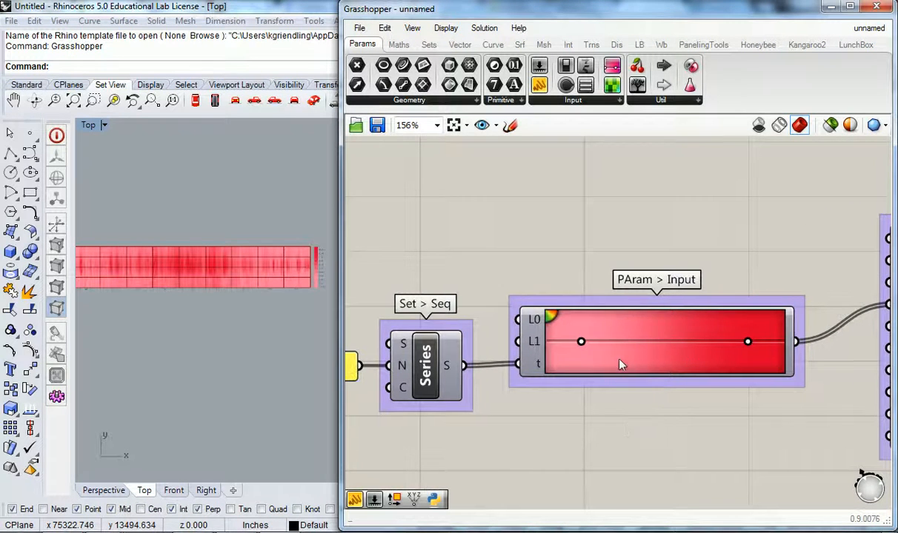
pyautogui.rightClick(551, 316)
pyautogui.click(575, 269)
pyautogui.moveTo(577, 237); pyautogui.dragTo(556, 238, button='right')
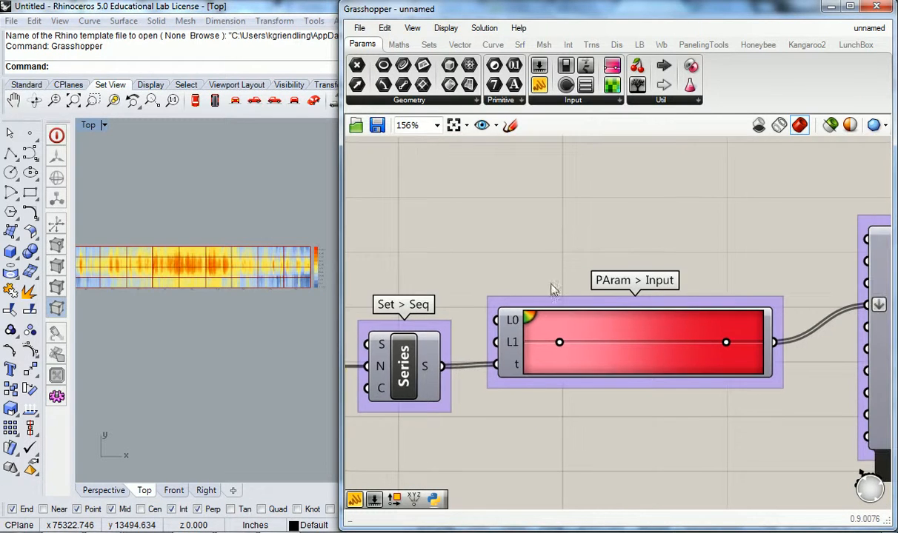
# - Shift the gradient's pink stop past the middle and connect the legendPar output to the 3D chart's legendPar_ input
pyautogui.moveTo(563, 347); pyautogui.dragTo(670, 348)
pyautogui.scroll(-4, 668, 196)
pyautogui.moveTo(711, 196); pyautogui.dragTo(492, 295, button='right')
pyautogui.moveTo(672, 244); pyautogui.dragTo(599, 324, button='right')
pyautogui.moveTo(539, 437); pyautogui.dragTo(635, 265)
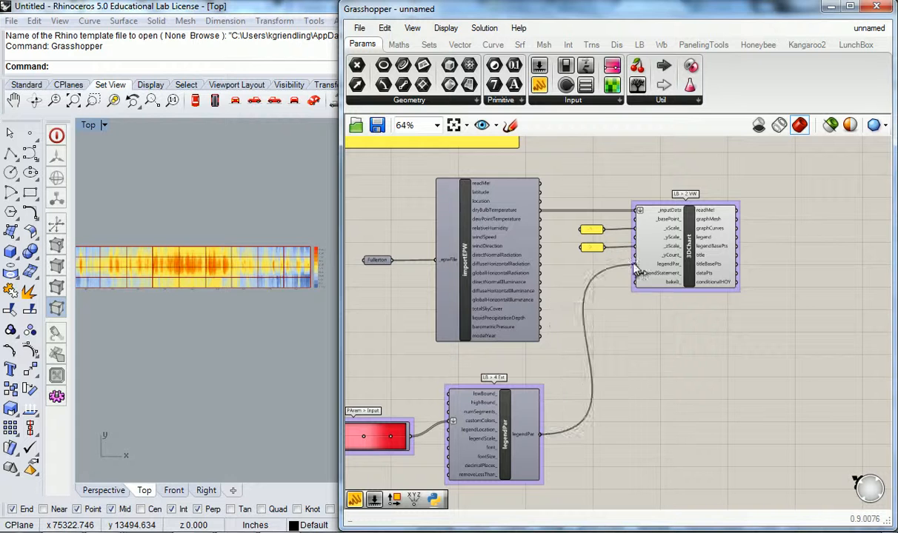
# - Move the gradient's pink stop to the start and its red stop to the very end of the colour range
pyautogui.moveTo(458, 372); pyautogui.dragTo(605, 352, button='right')
pyautogui.moveTo(458, 352); pyautogui.dragTo(508, 321, button='right')
pyautogui.scroll(5, 526, 363)
pyautogui.moveTo(640, 438); pyautogui.dragTo(527, 438)
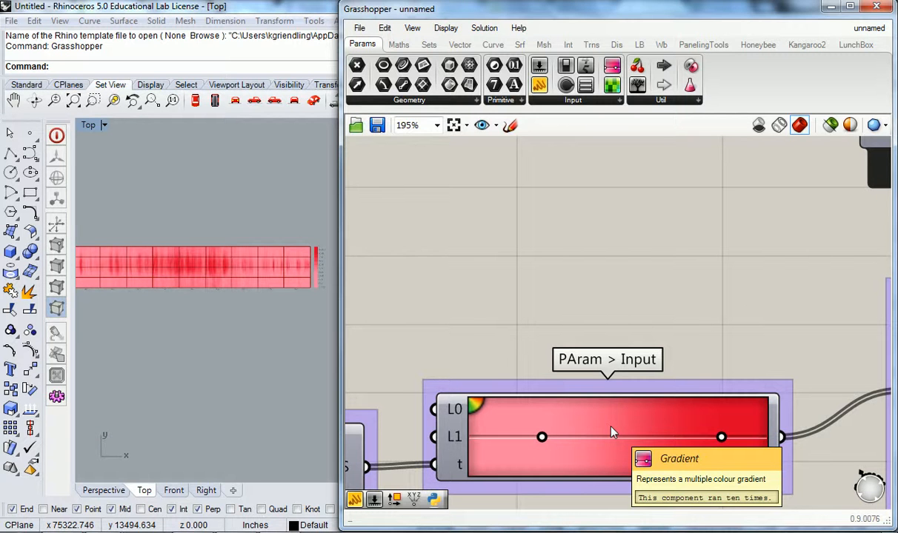
pyautogui.moveTo(542, 438); pyautogui.dragTo(536, 438)
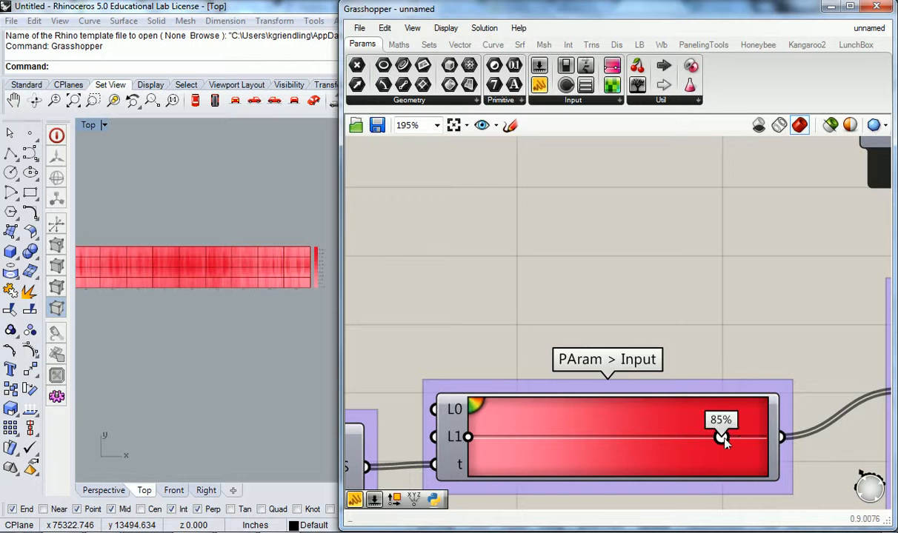
pyautogui.moveTo(761, 441); pyautogui.dragTo(774, 443)
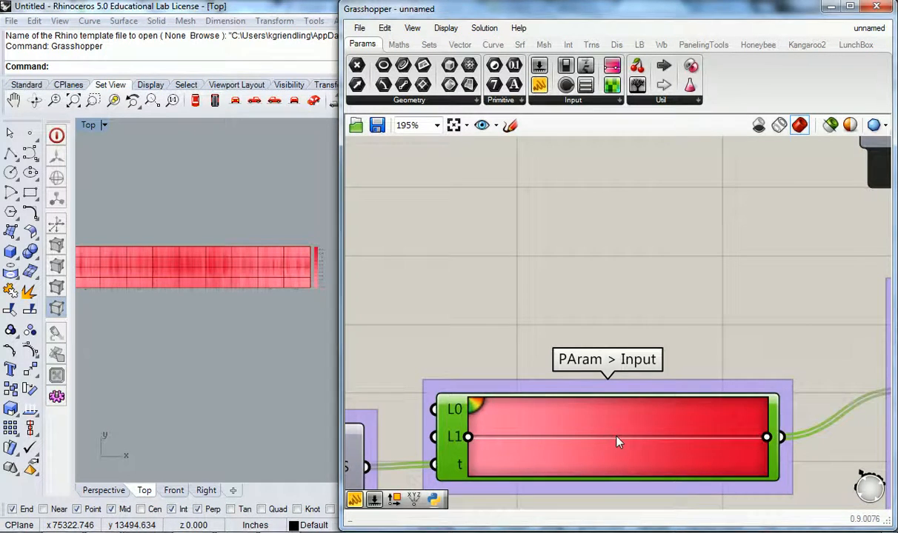
pyautogui.doubleClick(618, 442)
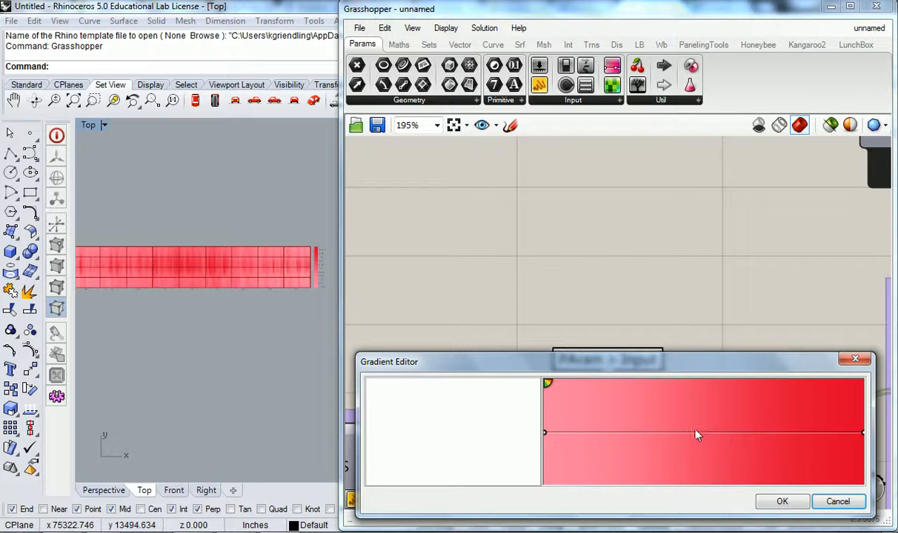
pyautogui.click(782, 501)
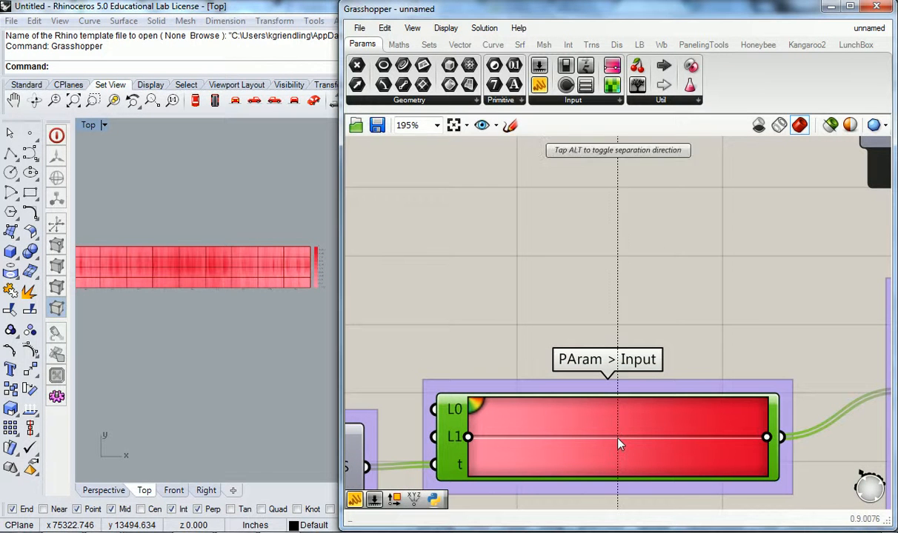
pyautogui.doubleClick(620, 443)
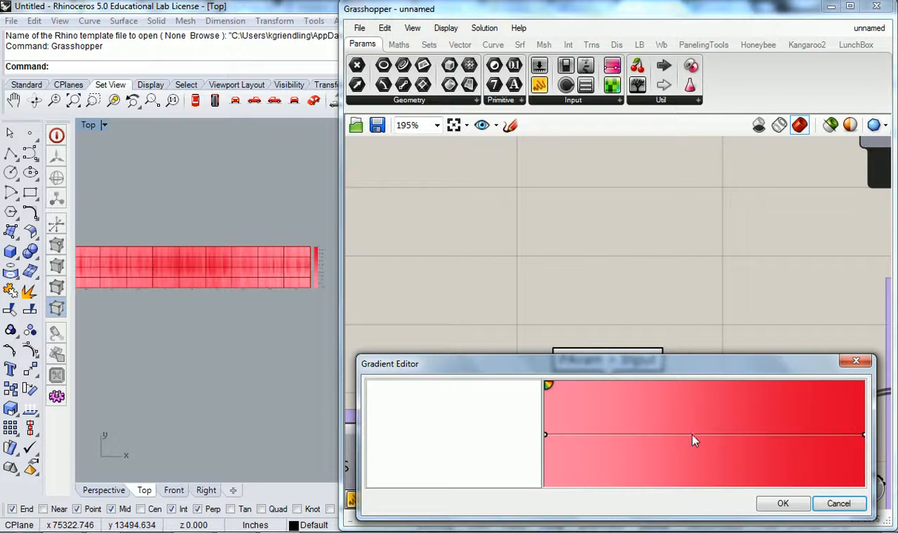
pyautogui.click(835, 506)
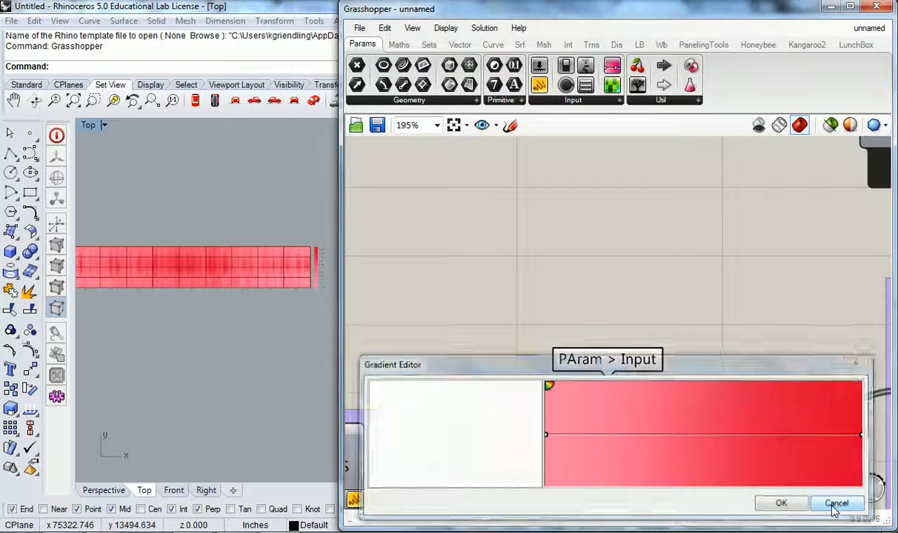
pyautogui.rightClick(468, 438)
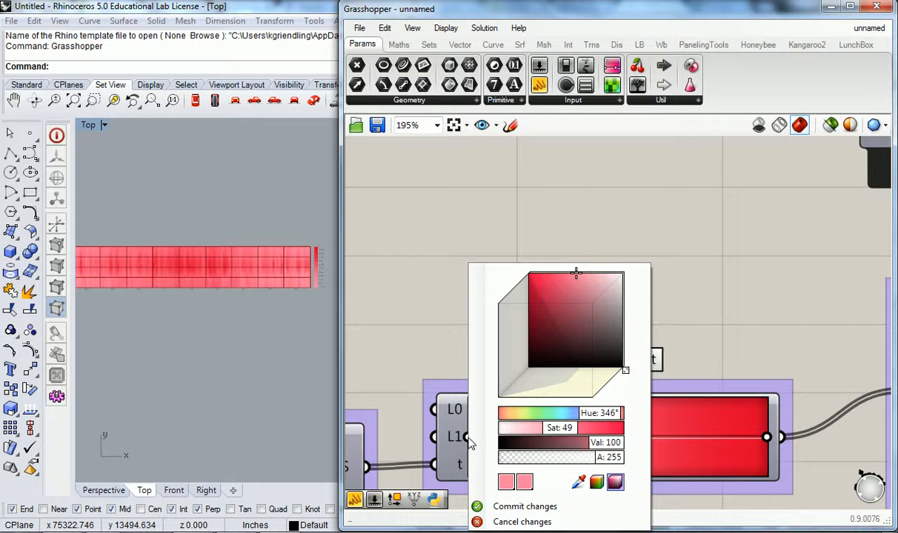
pyautogui.click(518, 507)
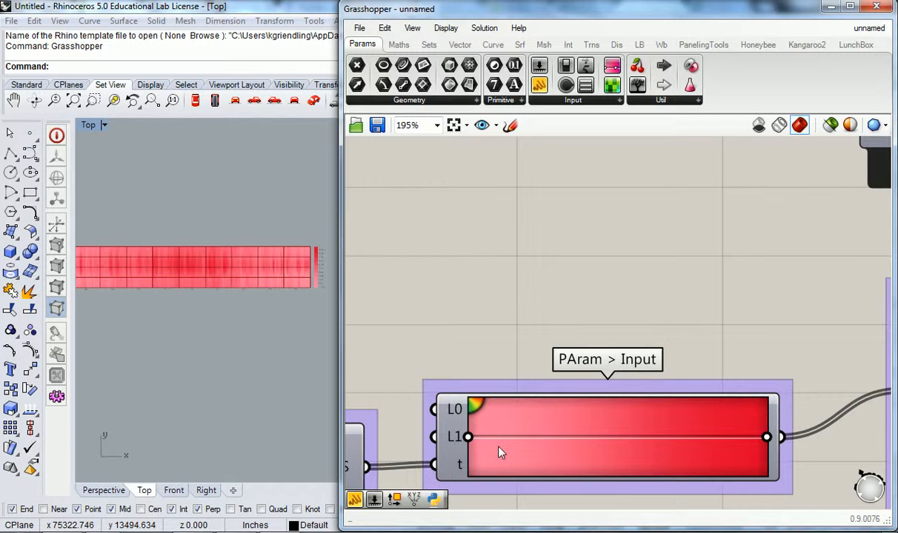
pyautogui.moveTo(466, 438); pyautogui.dragTo(468, 438)
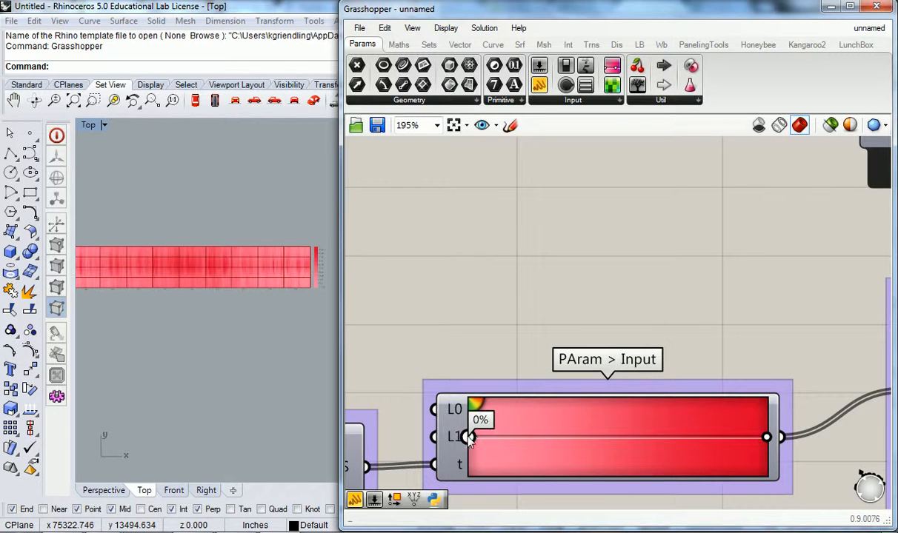
# - Shift the gradient component slightly aside and set the colour of its pink start stop to a light orange with hue 42°
pyautogui.moveTo(500, 441)
pyautogui.mouseDown()
pyautogui.moveTo(573, 442)
pyautogui.moveTo(514, 439)
pyautogui.mouseUp()
pyautogui.click(572, 441)
pyautogui.rightClick(515, 440)
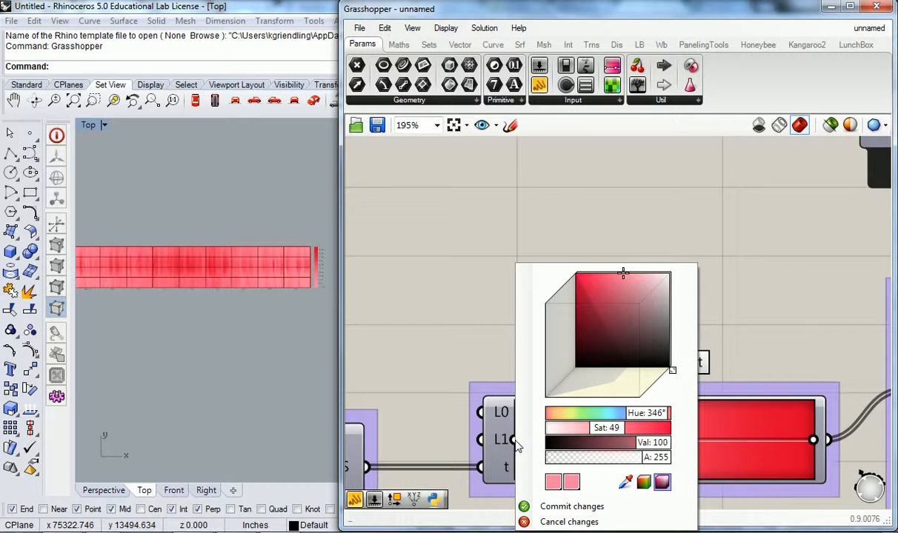
pyautogui.moveTo(631, 413); pyautogui.dragTo(547, 428)
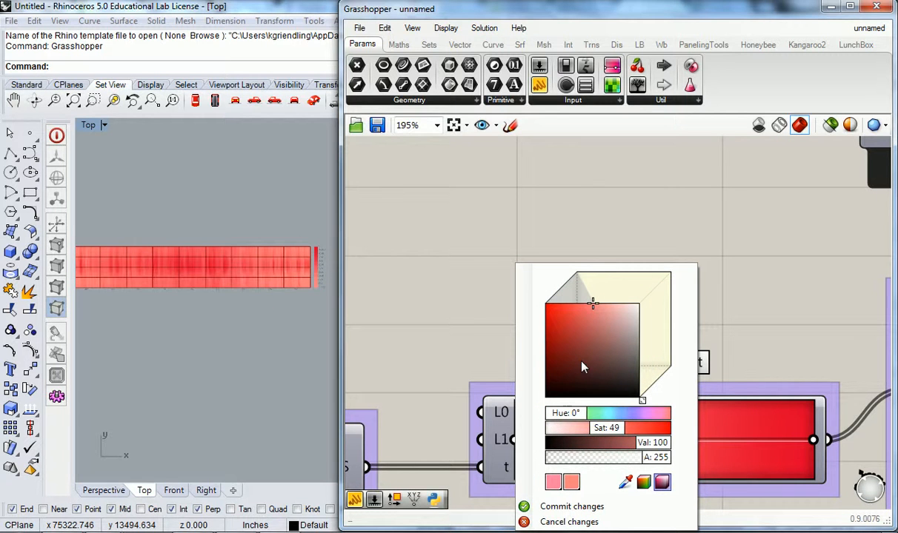
pyautogui.moveTo(574, 415); pyautogui.dragTo(584, 415)
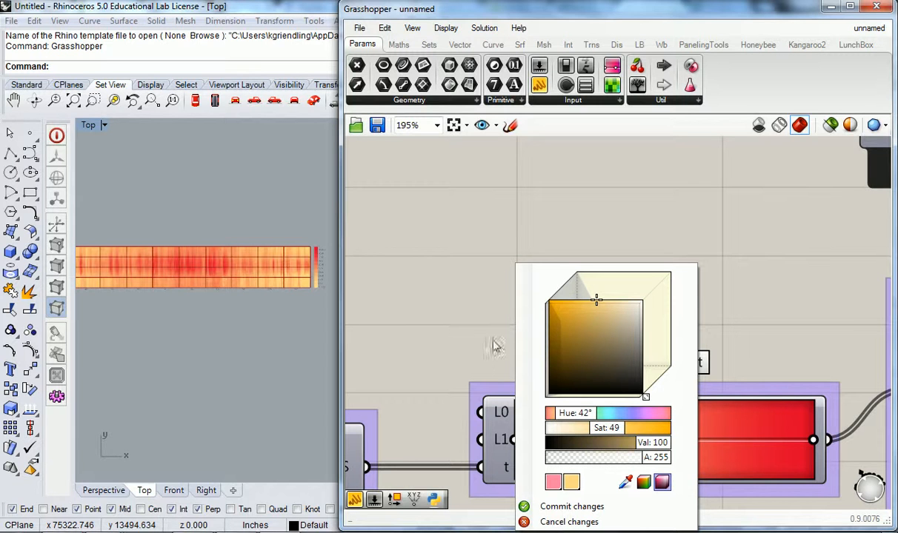
pyautogui.rightClick(523, 409)
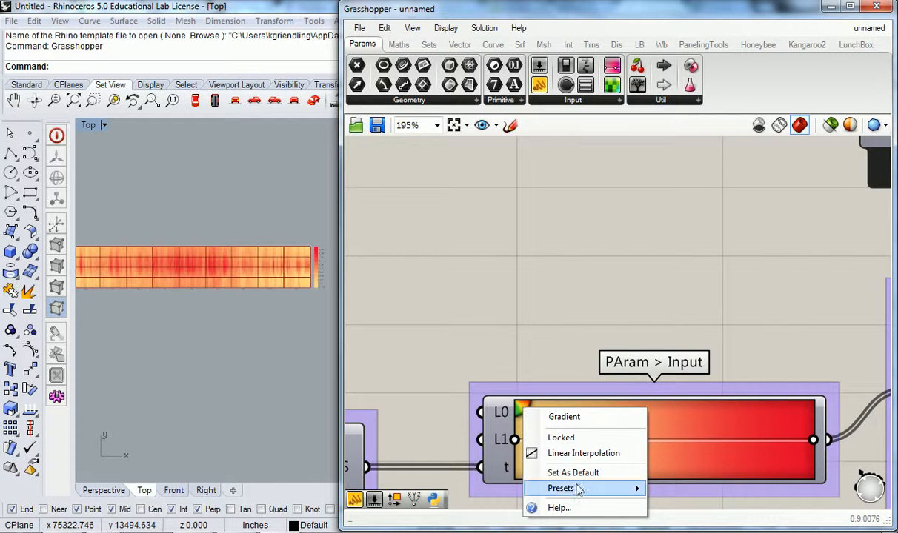
pyautogui.moveTo(578, 491)
pyautogui.click(529, 424)
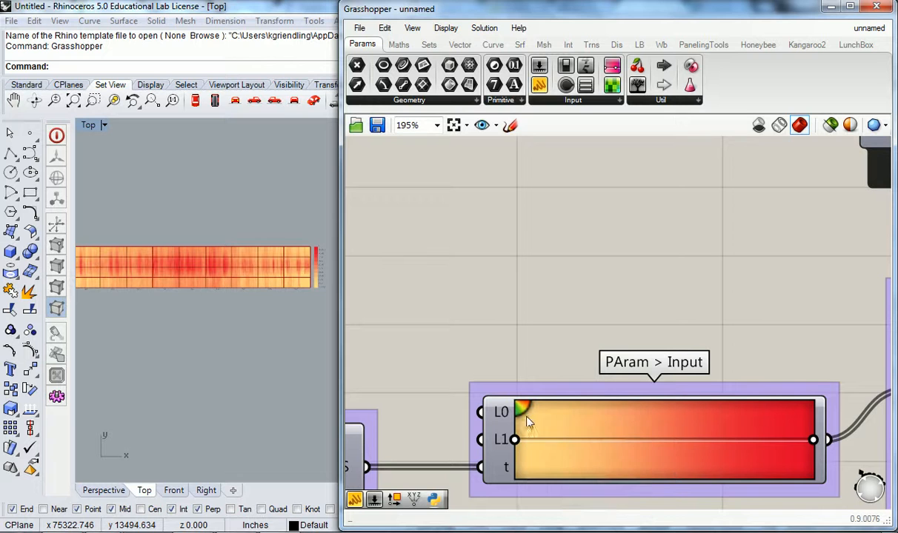
pyautogui.click(583, 447)
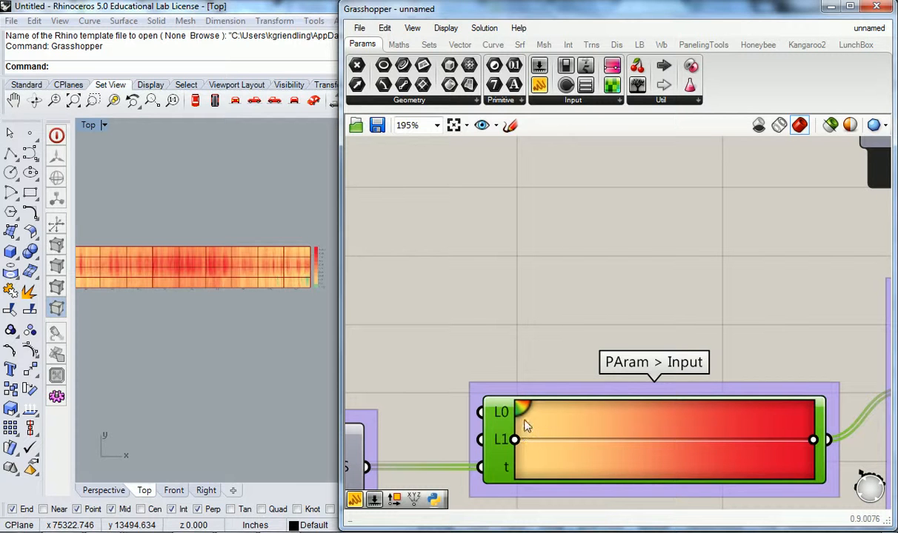
pyautogui.click(524, 421)
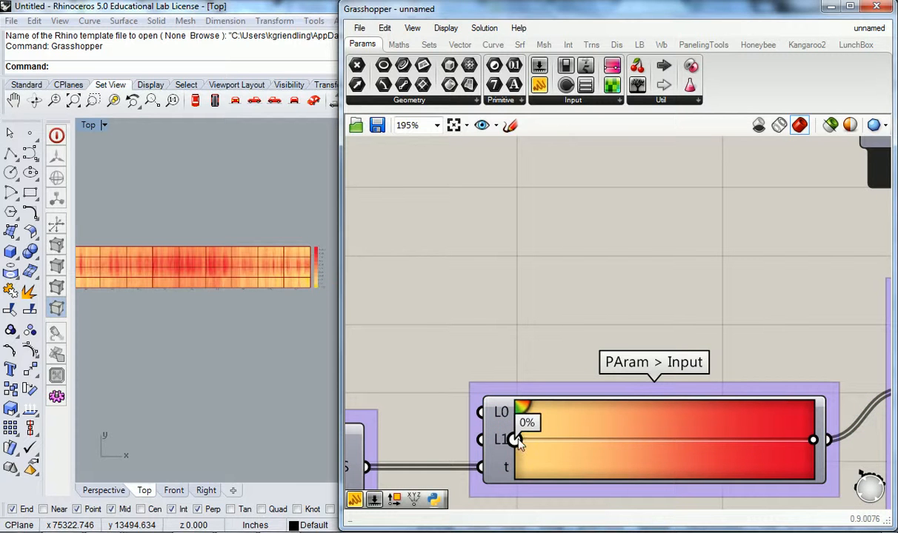
pyautogui.doubleClick(520, 433)
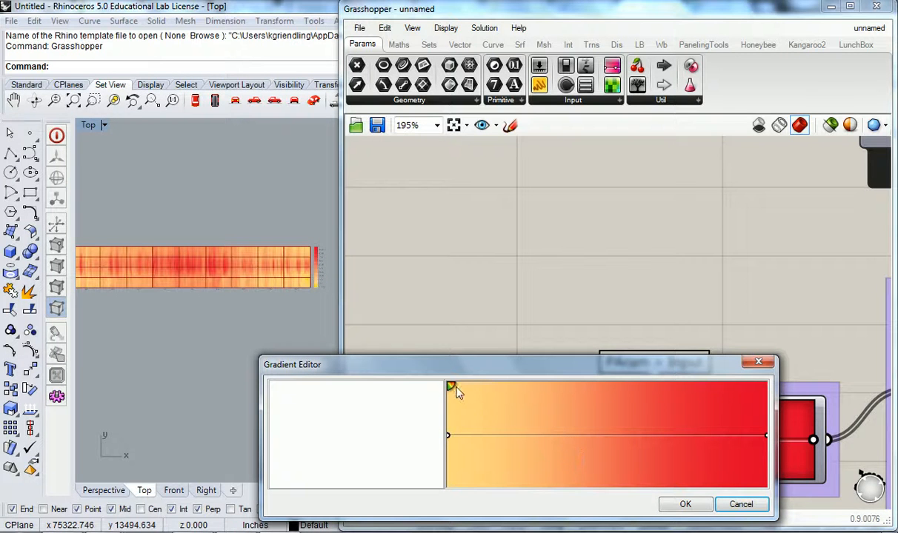
pyautogui.moveTo(450, 386); pyautogui.dragTo(605, 453)
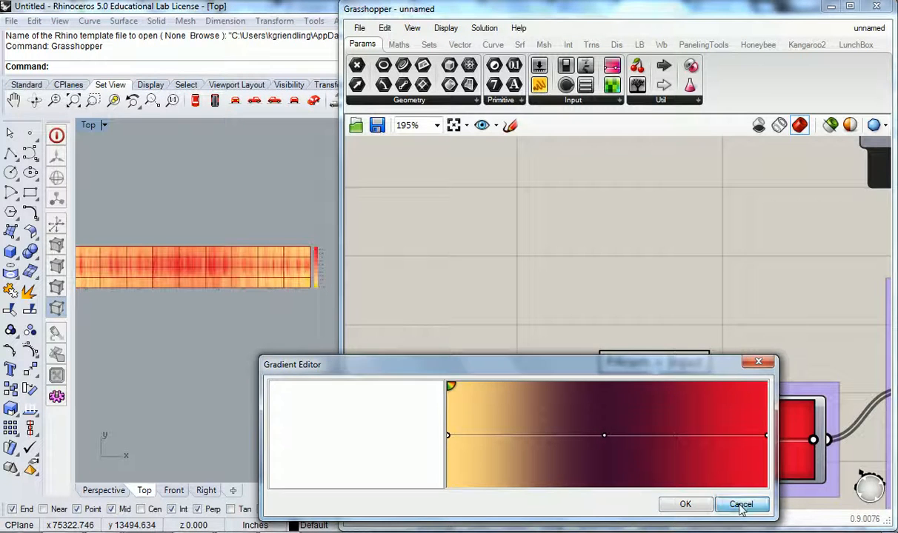
pyautogui.click(741, 505)
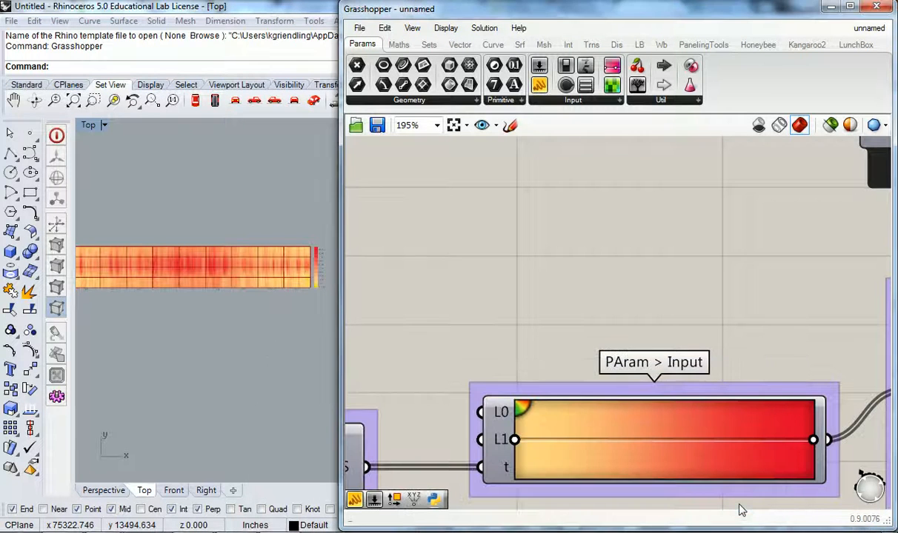
# - Add a light green stop about two thirds along the gradient and a yellow stop (242, 220, 57) at about 30% in the Gradient Editor
pyautogui.doubleClick(527, 420)
pyautogui.moveTo(455, 356)
pyautogui.mouseDown()
pyautogui.moveTo(533, 398)
pyautogui.moveTo(598, 406)
pyautogui.mouseUp()
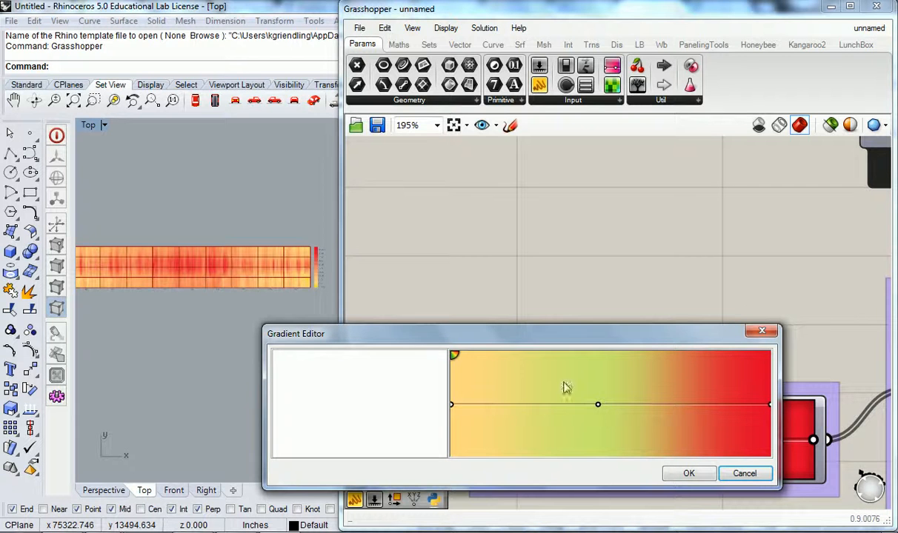
pyautogui.moveTo(599, 406)
pyautogui.mouseDown()
pyautogui.moveTo(588, 404)
pyautogui.moveTo(608, 404)
pyautogui.moveTo(601, 406)
pyautogui.mouseUp()
pyautogui.moveTo(455, 356); pyautogui.dragTo(525, 409)
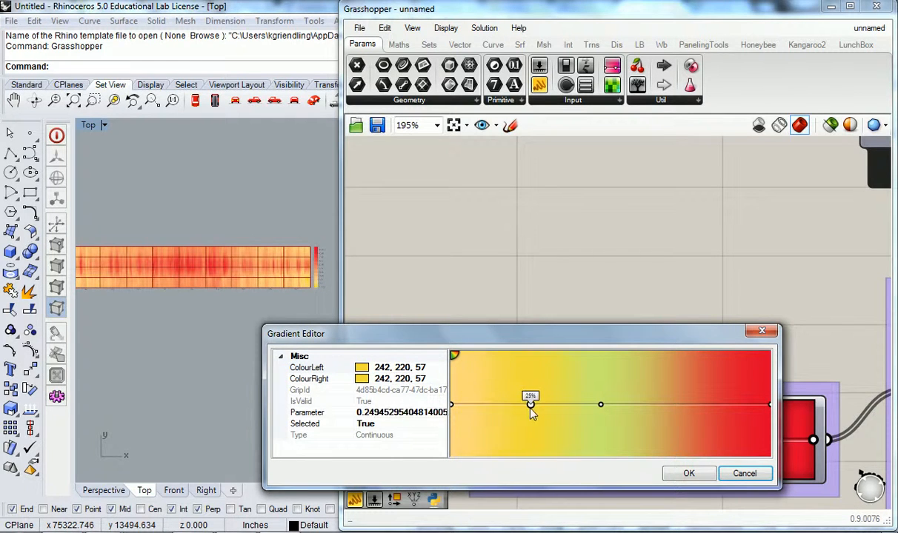
pyautogui.moveTo(601, 406); pyautogui.dragTo(665, 408)
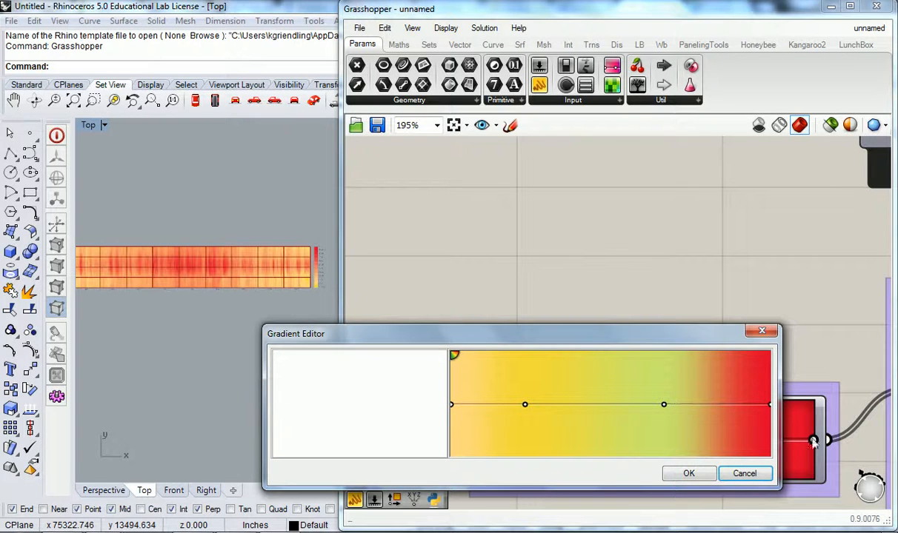
pyautogui.moveTo(525, 404); pyautogui.dragTo(548, 404)
pyautogui.click(689, 474)
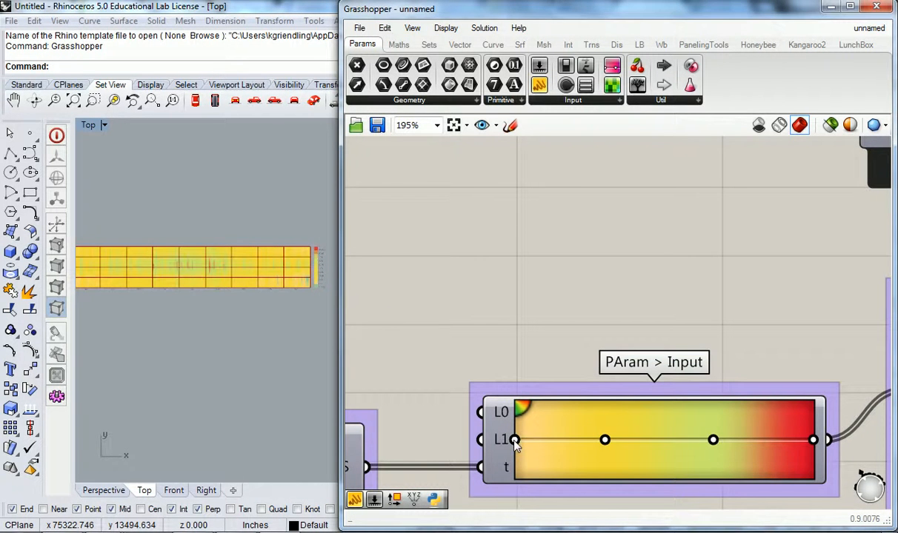
pyautogui.doubleClick(516, 441)
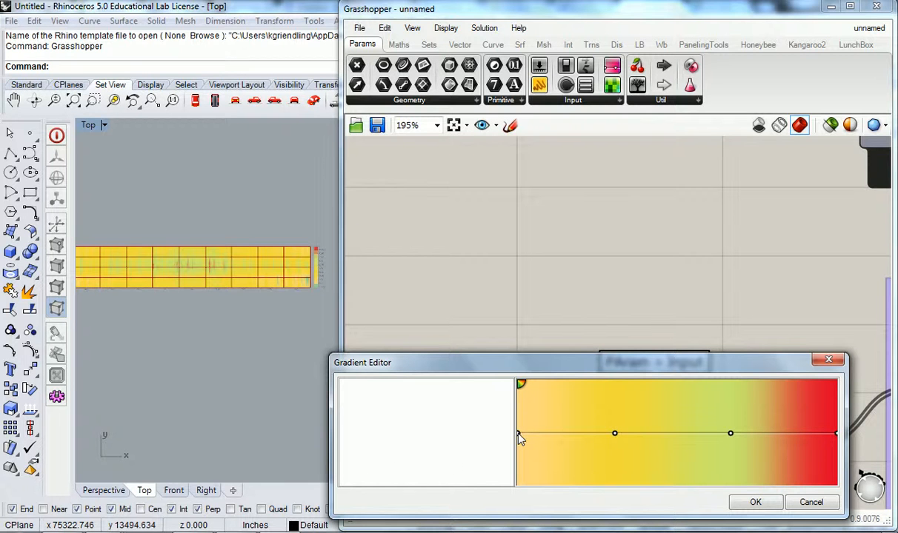
pyautogui.click(759, 503)
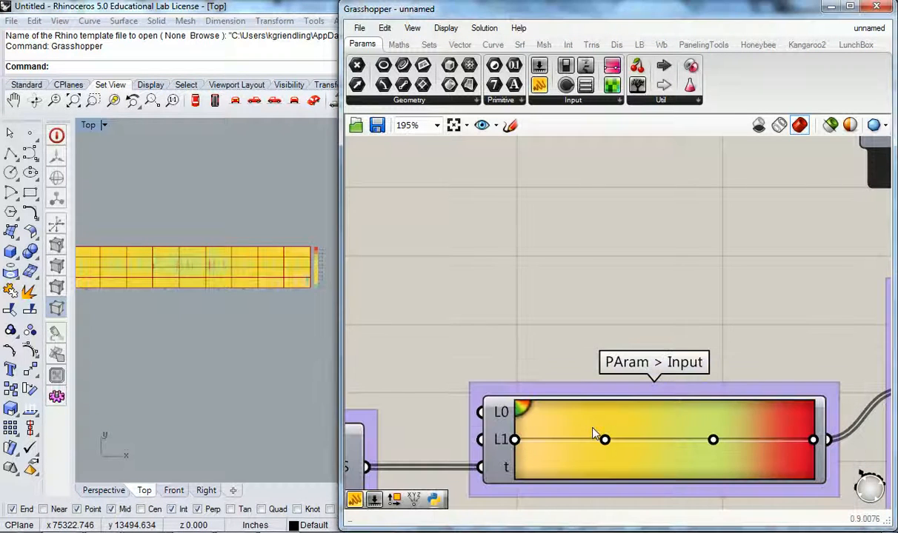
pyautogui.doubleClick(605, 441)
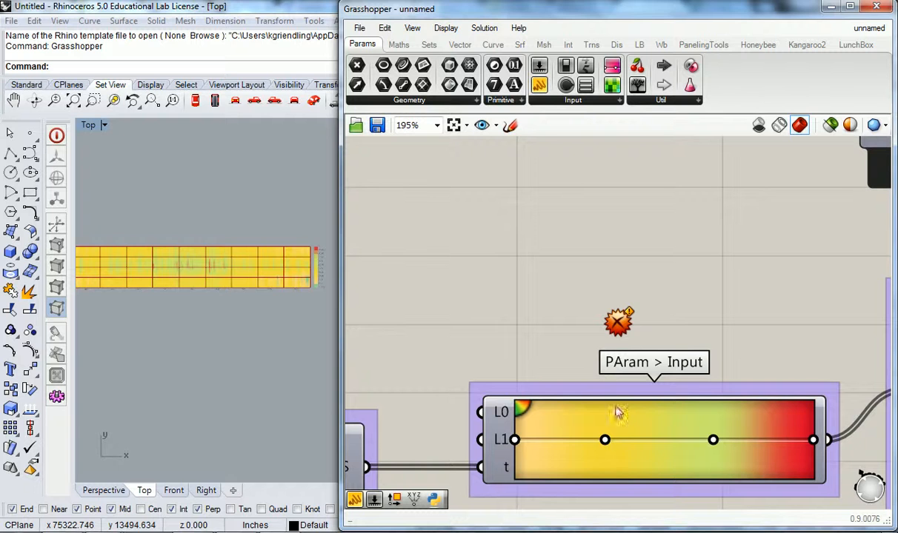
pyautogui.click(802, 373)
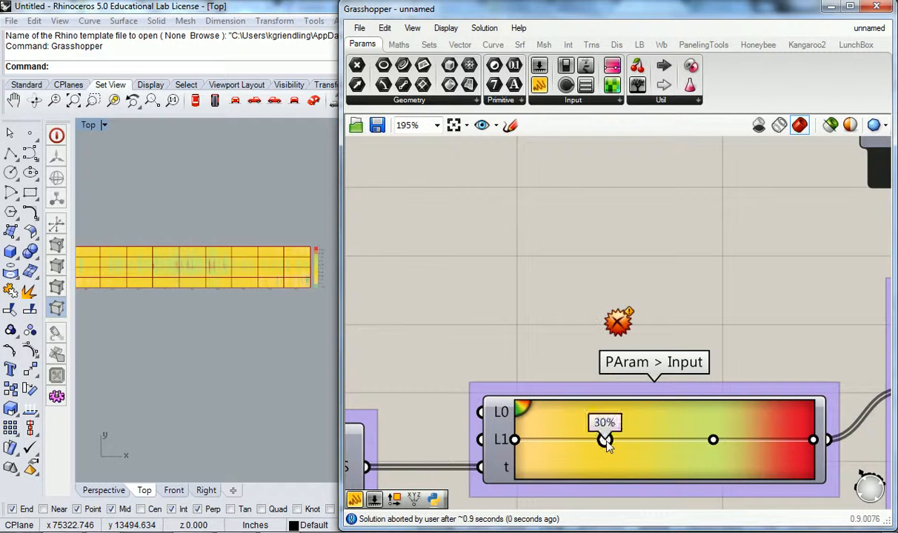
pyautogui.doubleClick(605, 442)
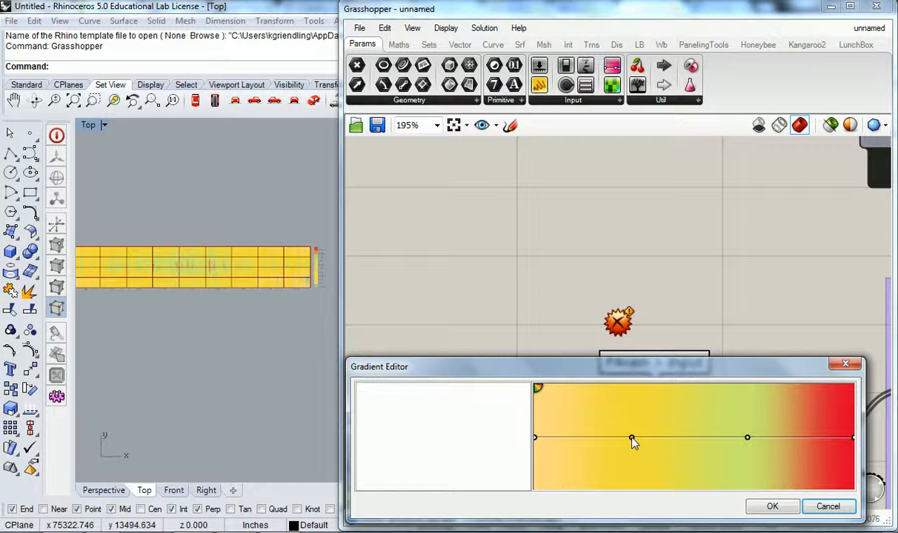
pyautogui.click(796, 512)
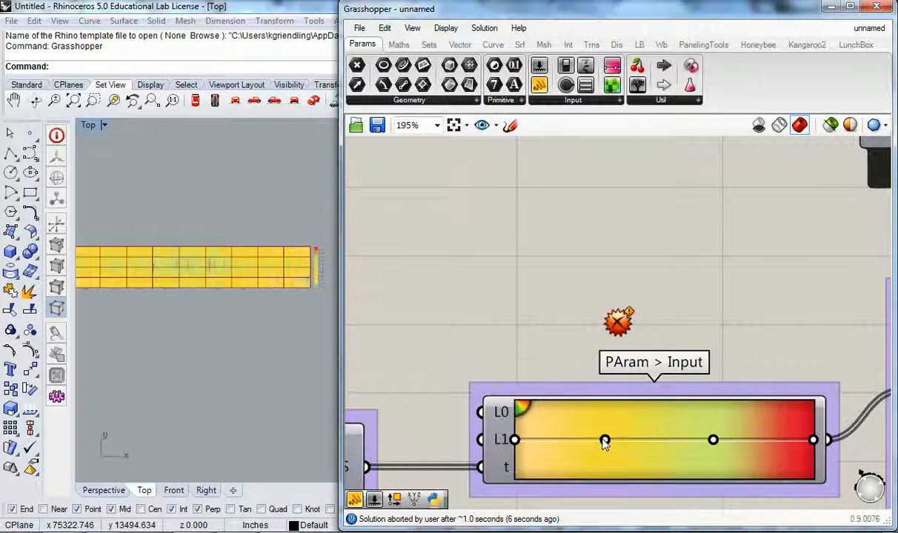
# - Try to remove the yellow stop at 30% by pulling it off the gradient
pyautogui.moveTo(605, 441); pyautogui.dragTo(620, 318)
pyautogui.scroll(-2, 623, 230)
pyautogui.scroll(2, 625, 233)
pyautogui.scroll(-2, 650, 240)
pyautogui.moveTo(650, 261); pyautogui.dragTo(667, 295, button='right')
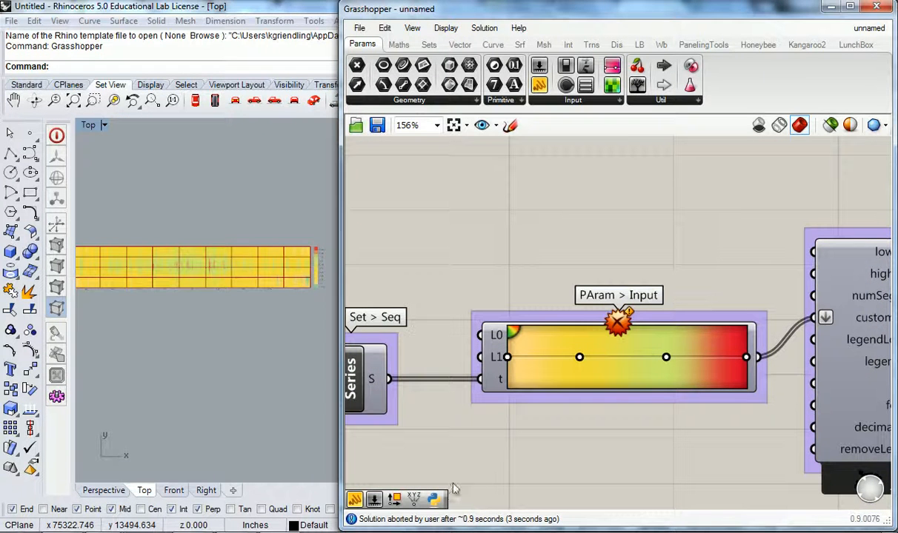